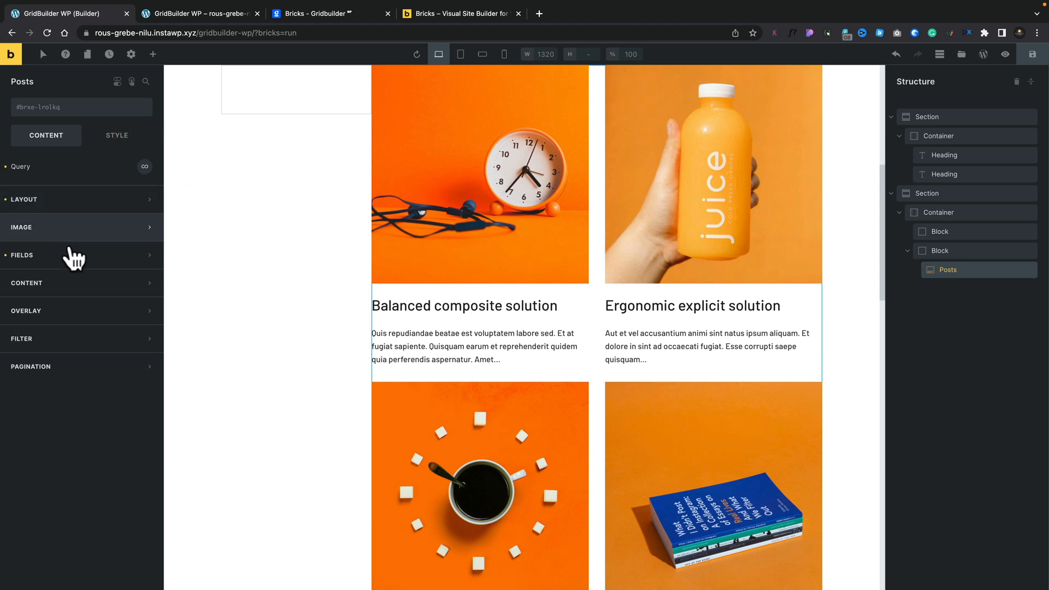
Step: Add a third content field to the Posts element and clear its preset dynamic data
click(78, 256)
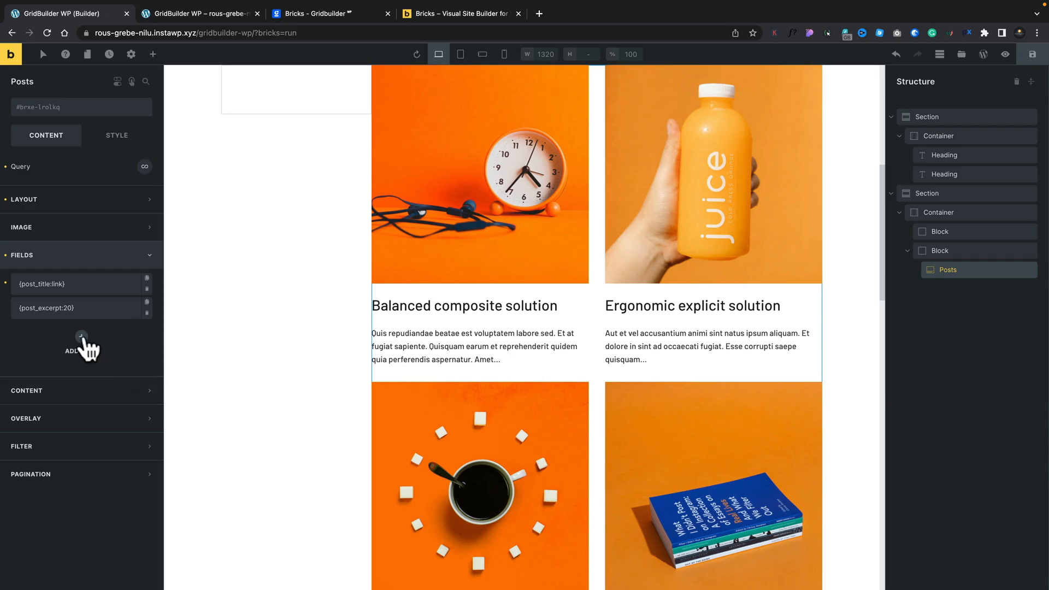
click(82, 337)
scroll(117, 253, down, 3)
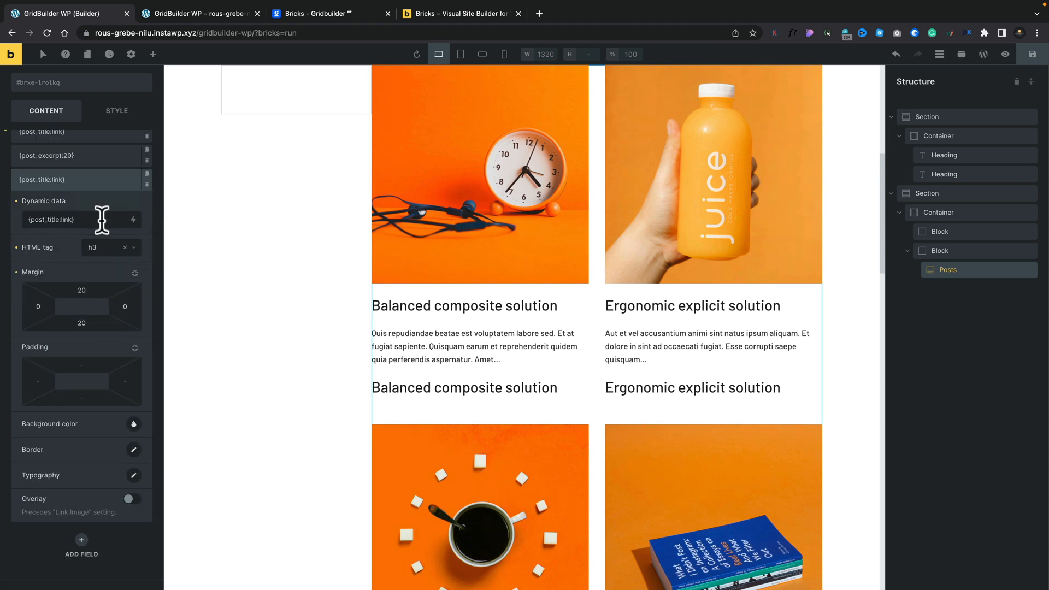
drag(102, 220, 22, 218)
key(BackSpace)
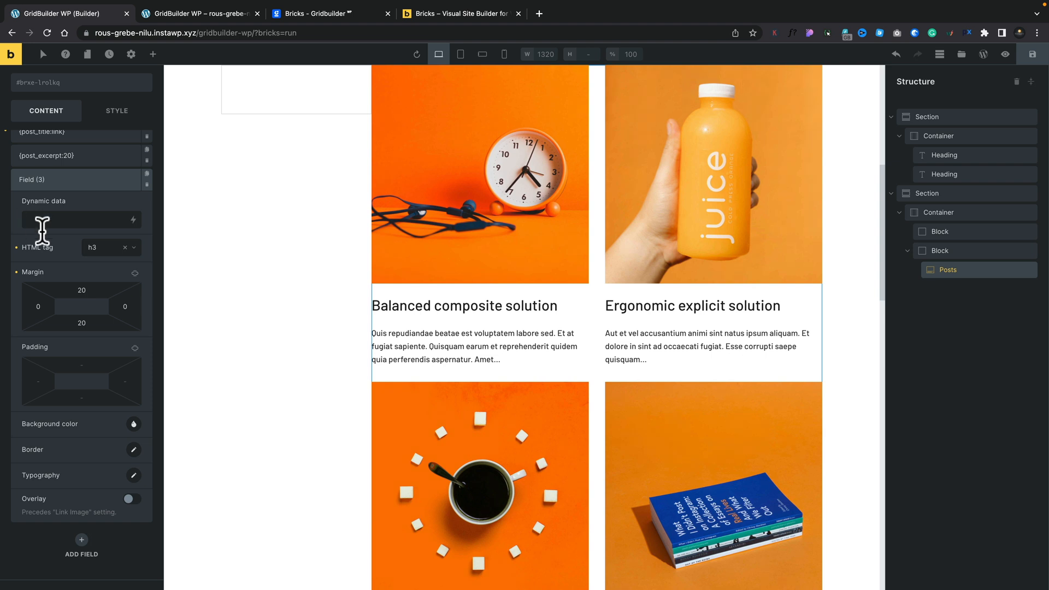
Step: Set the new field's HTML tag to div and clear its top and bottom margins
click(134, 247)
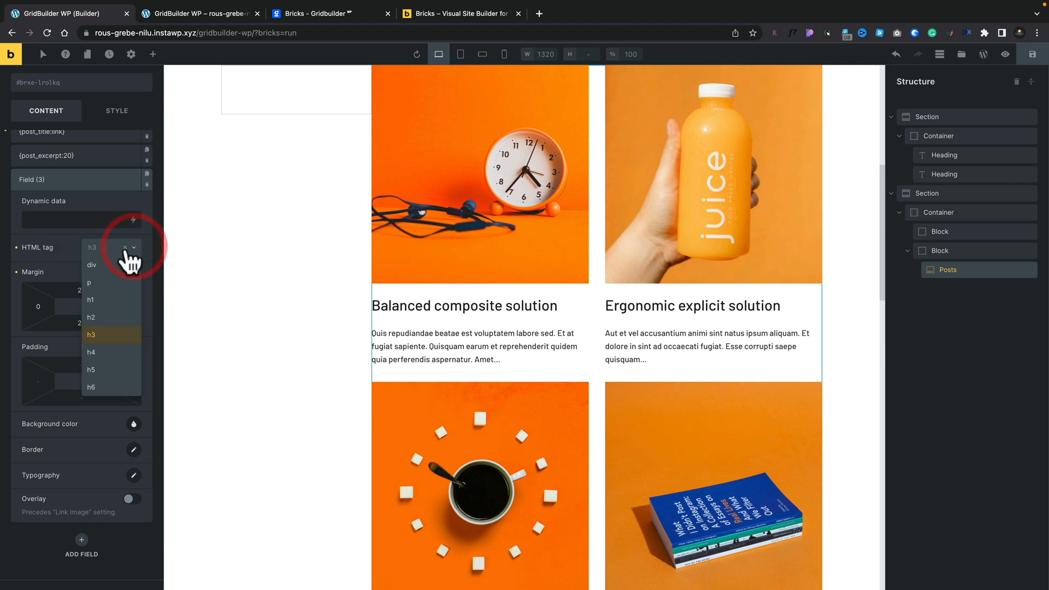
click(104, 265)
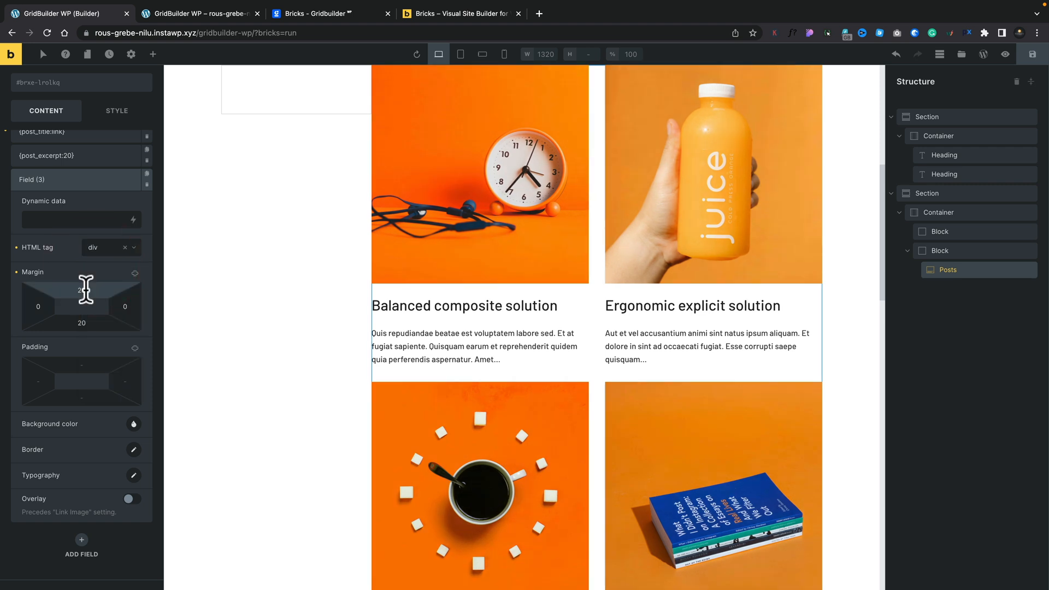
key(BackSpace)
double_click(88, 322)
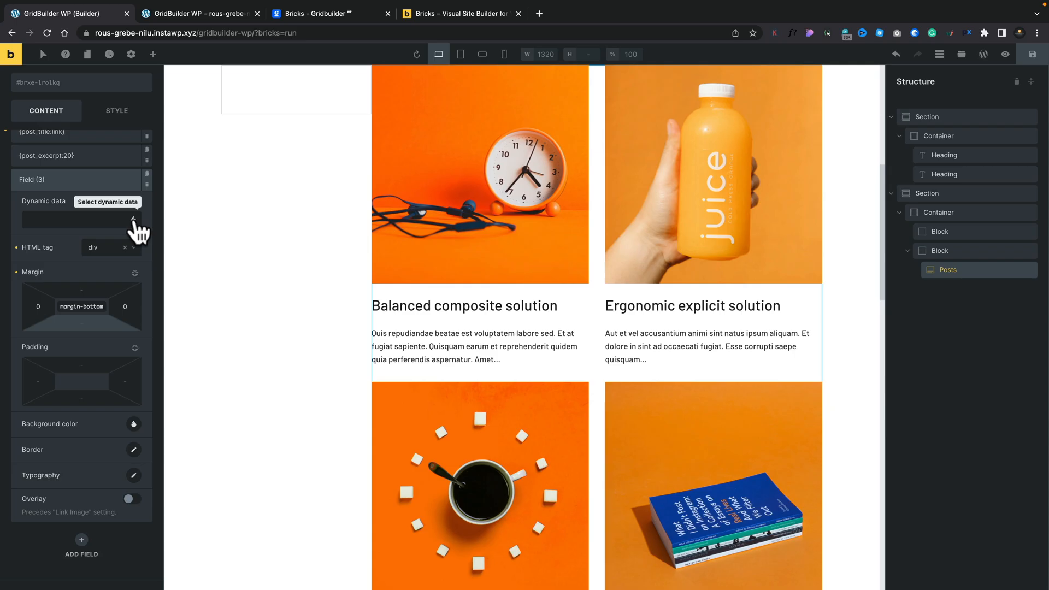
Step: Fill the new field with the Categories dynamic tag, prefixed so it reads "Posted in: {post_terms_category}"
click(134, 220)
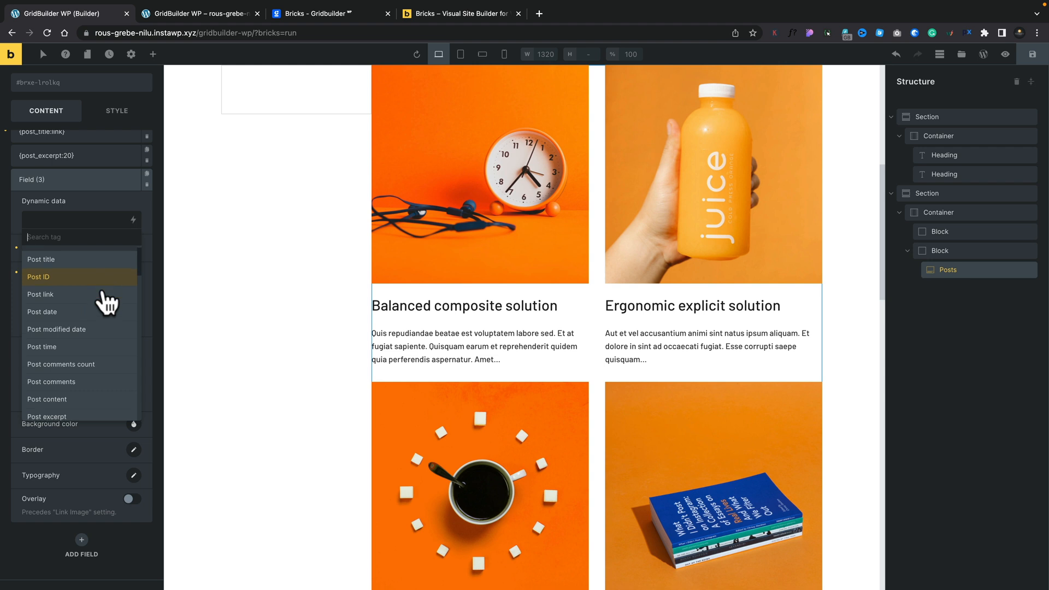
scroll(107, 302, down, 5)
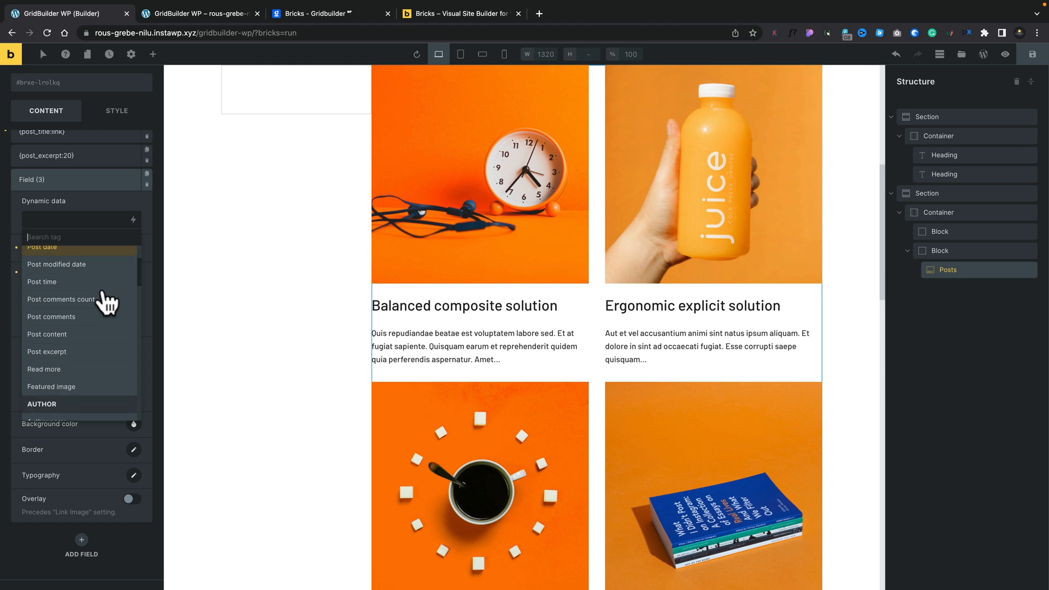
scroll(106, 302, down, 6)
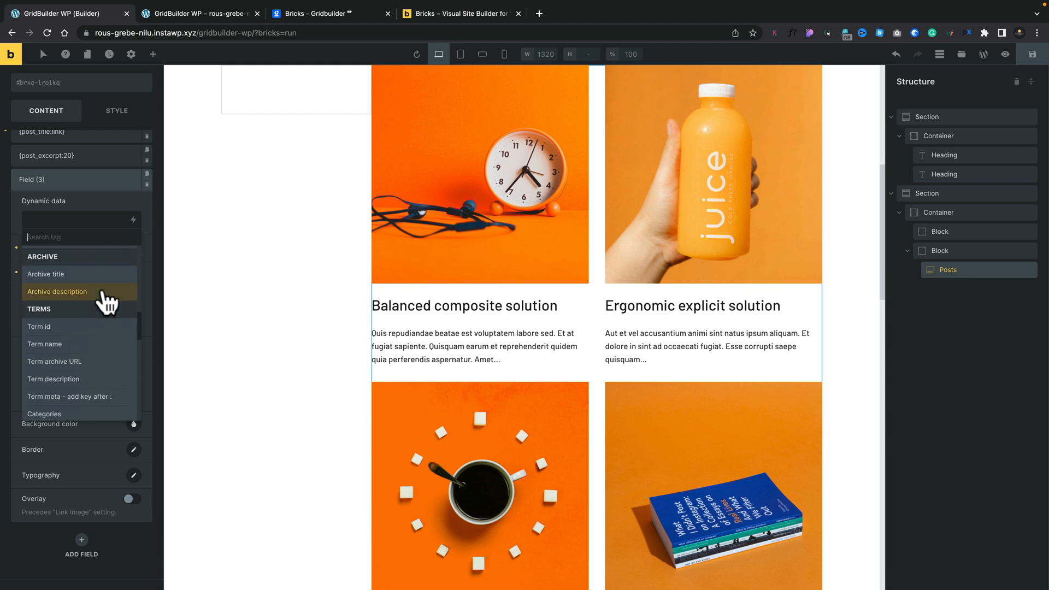
scroll(106, 302, down, 1)
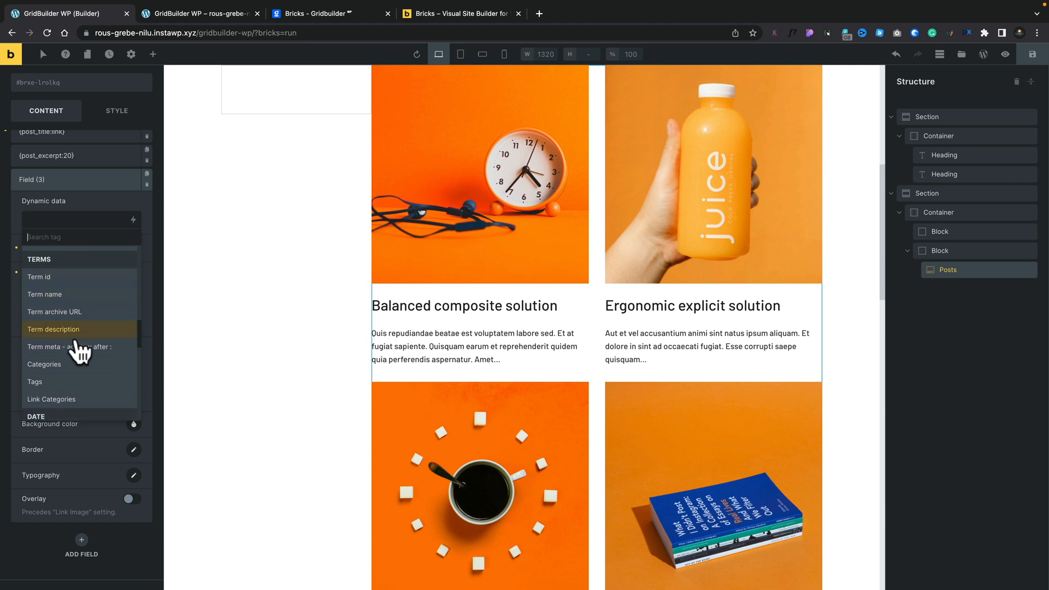
click(69, 366)
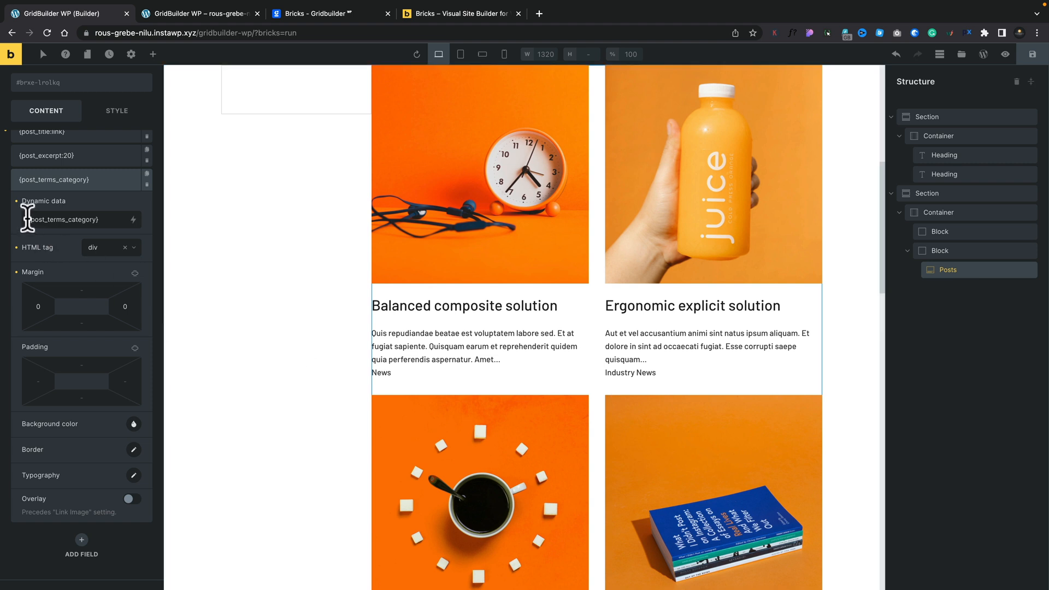
click(27, 219)
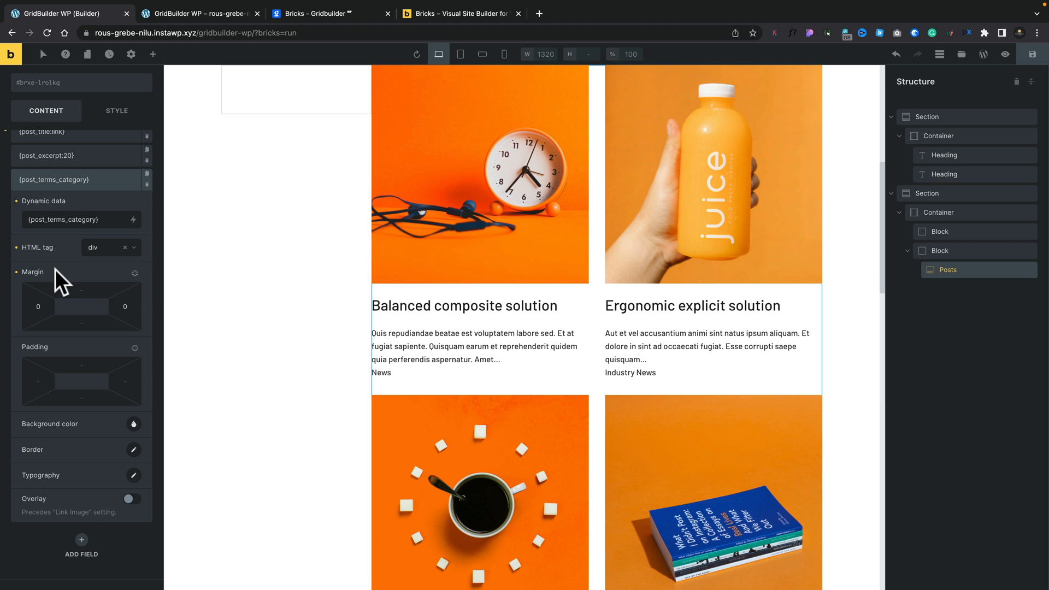
text(Posted in:)
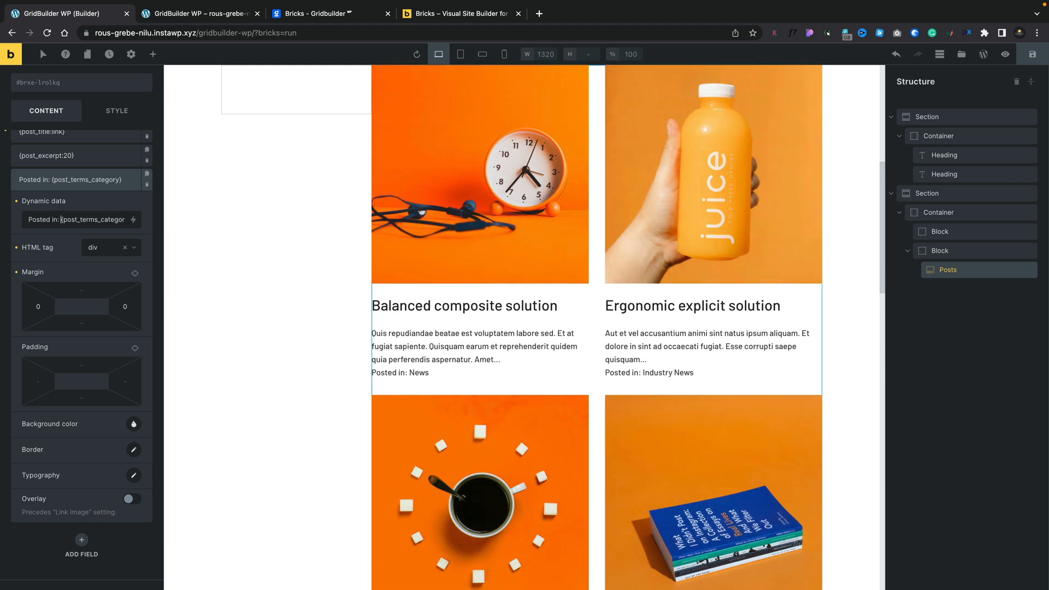
click(123, 180)
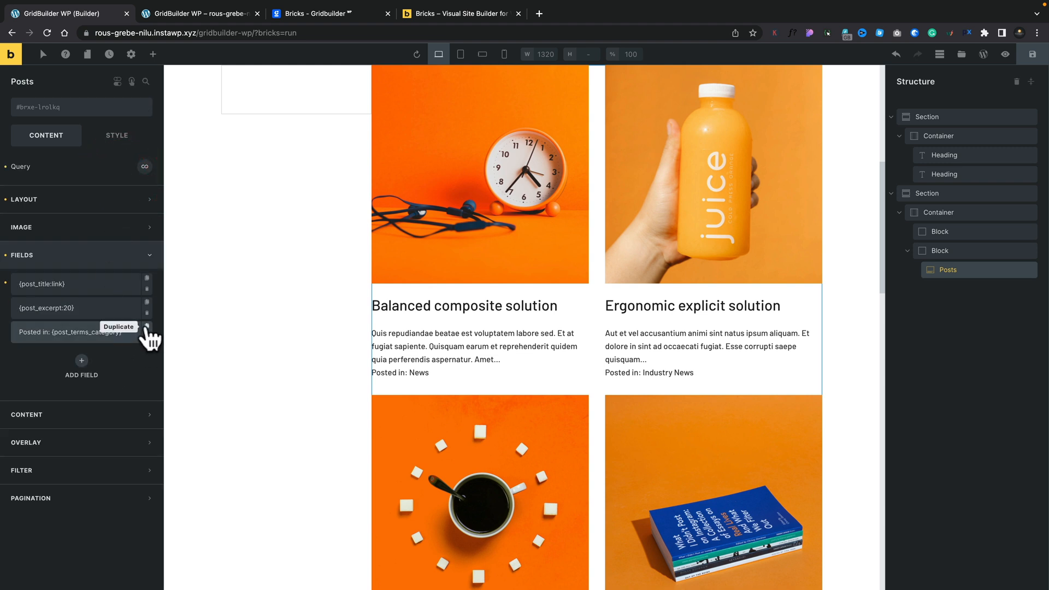
Step: Duplicate the "Posted in:" category field and clear the copy's dynamic data
click(146, 327)
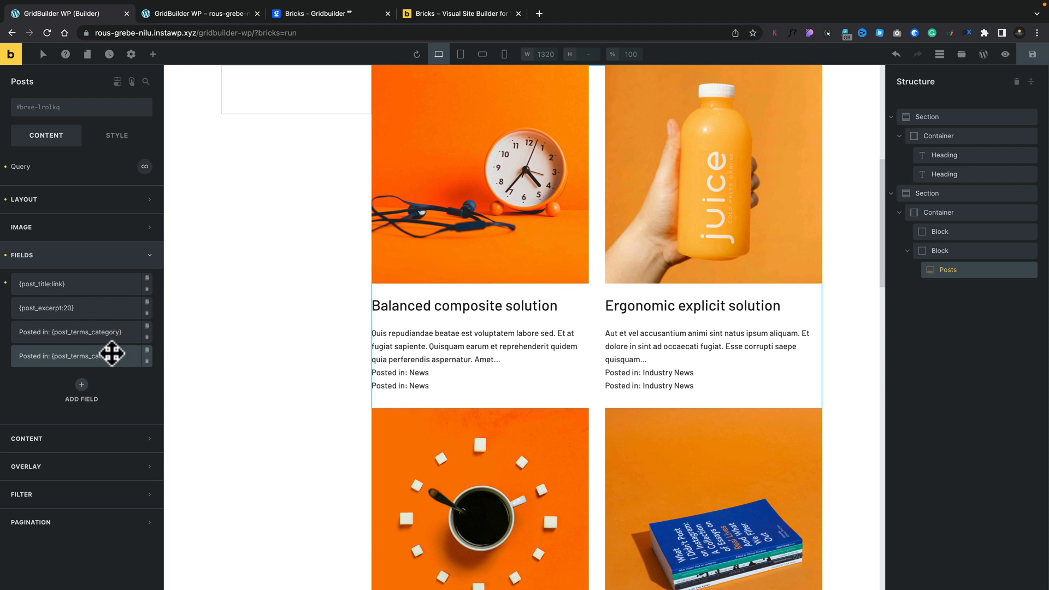
click(108, 355)
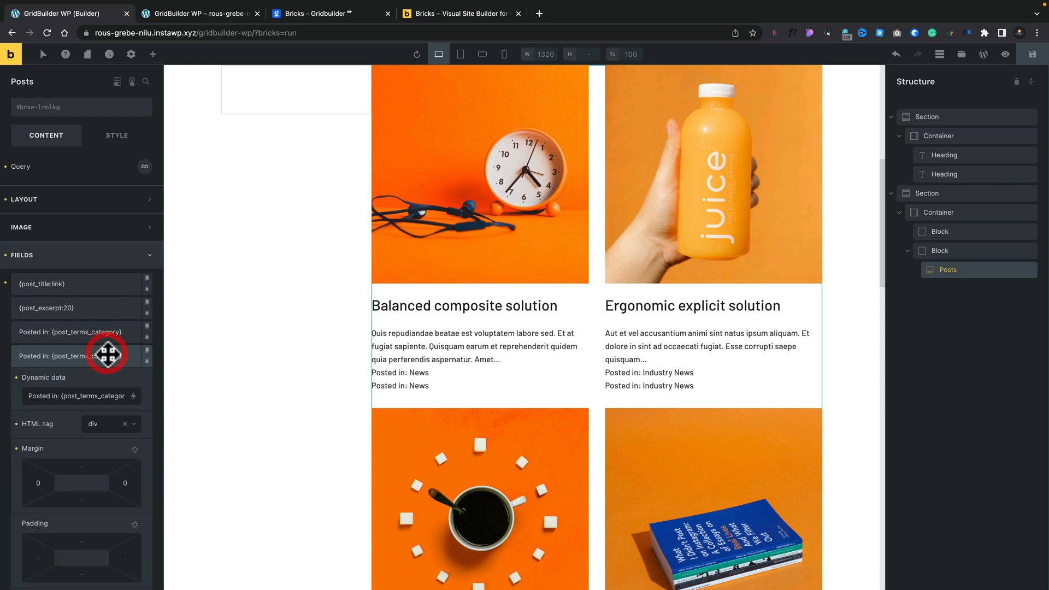
scroll(105, 353, down, 3)
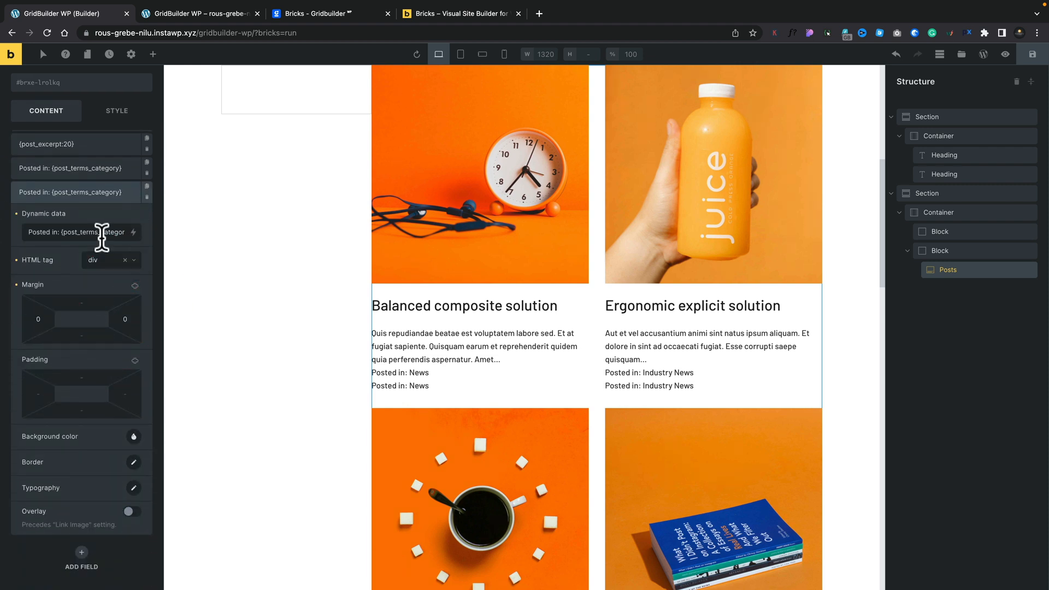
triple_click(101, 232)
key(BackSpace)
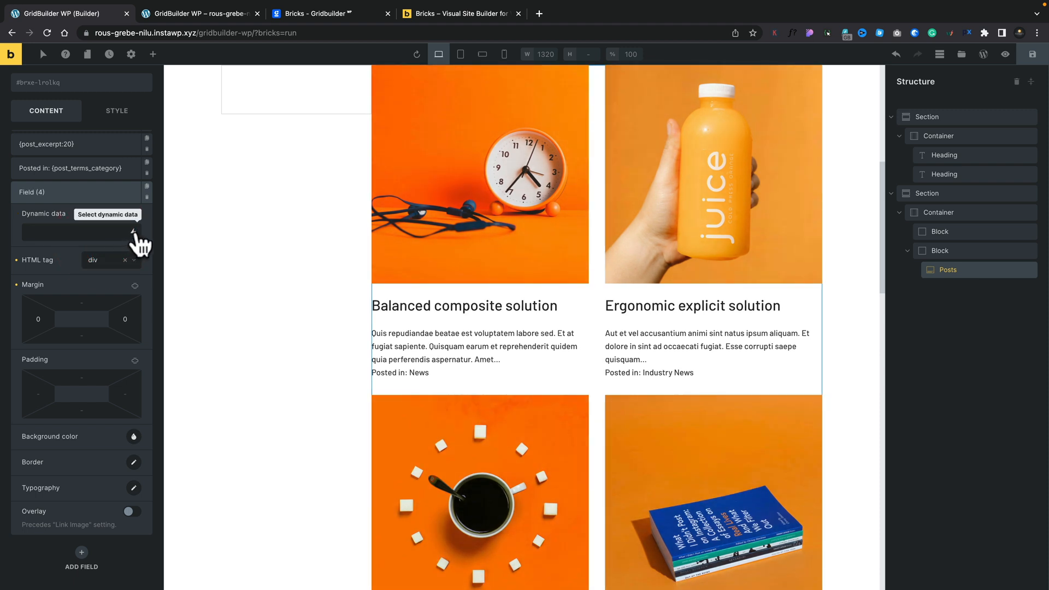
Step: Give the empty fourth field the Author name dynamic tag, prefixed so it reads "Posted by: {author_name}"
click(134, 232)
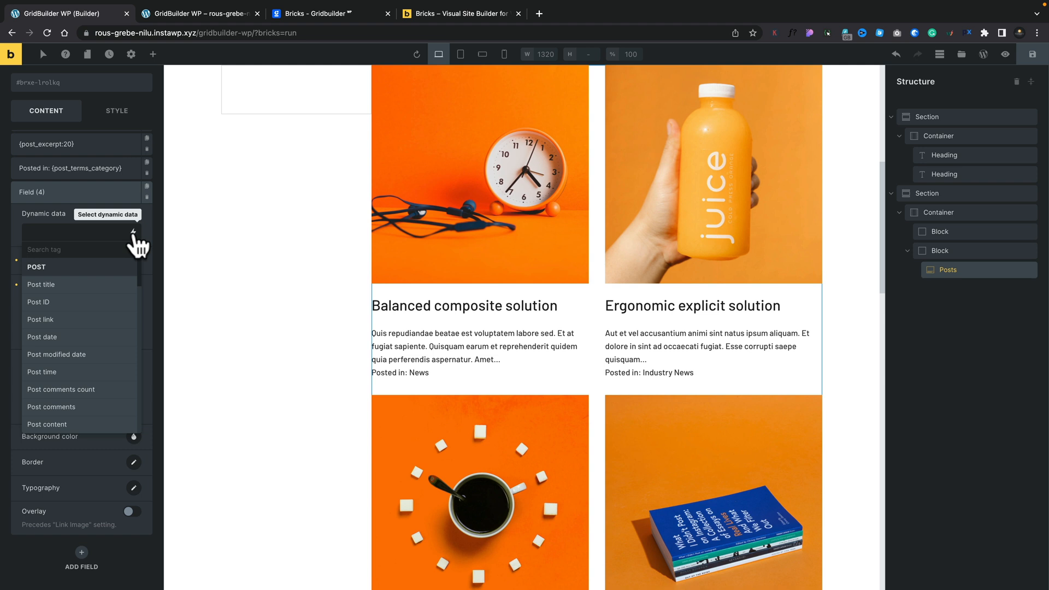
scroll(116, 365, down, 3)
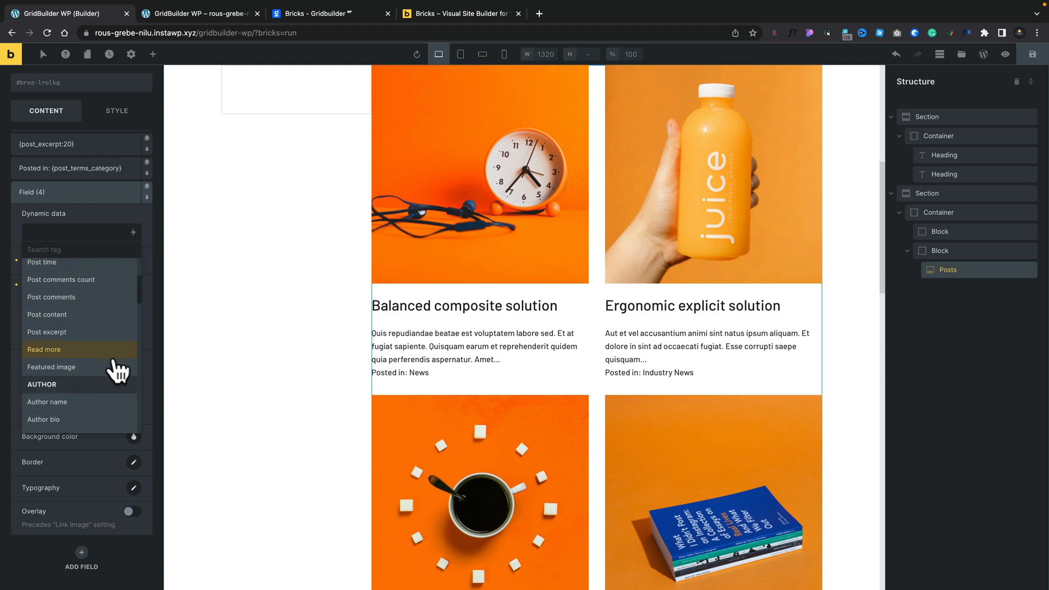
click(86, 348)
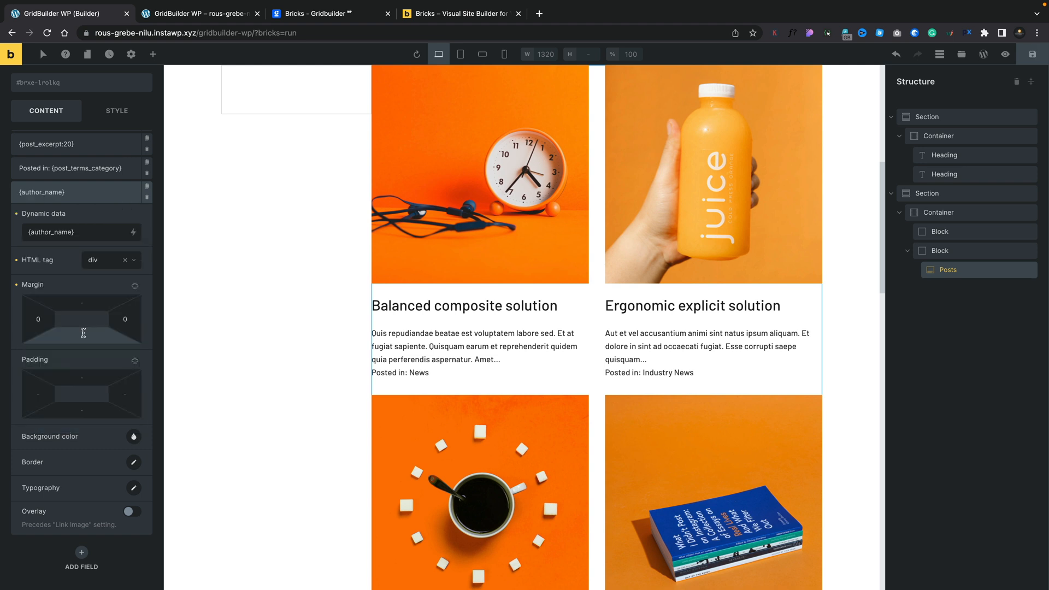
click(26, 231)
text(Posted )
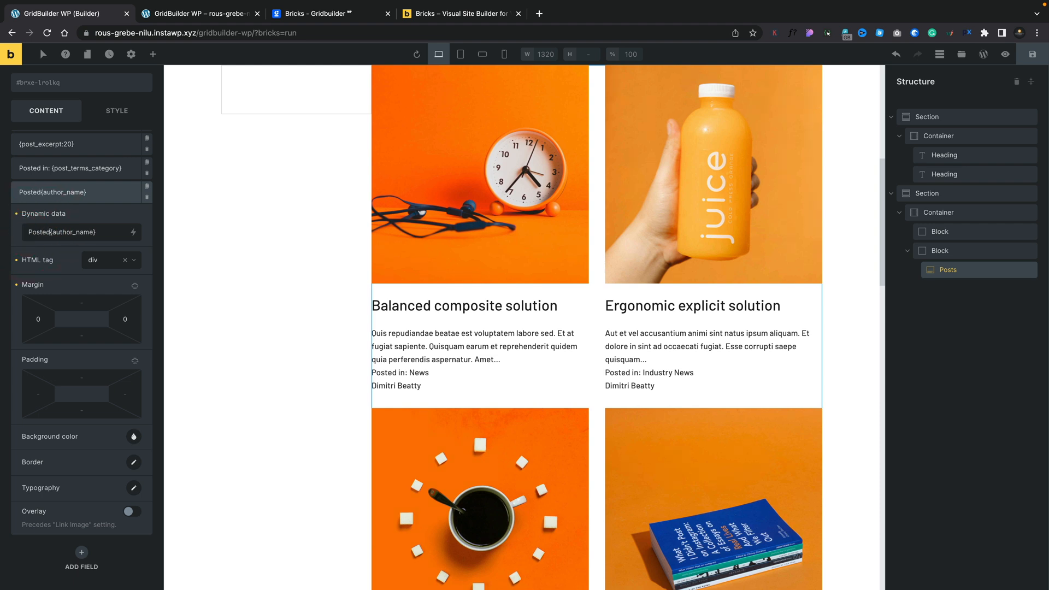
text(by)
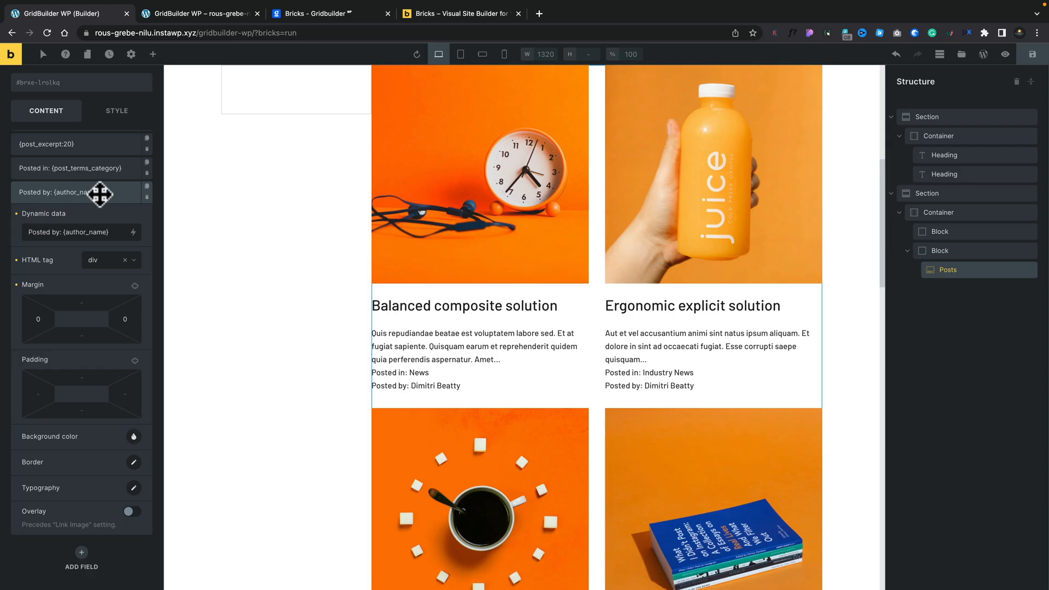
click(94, 202)
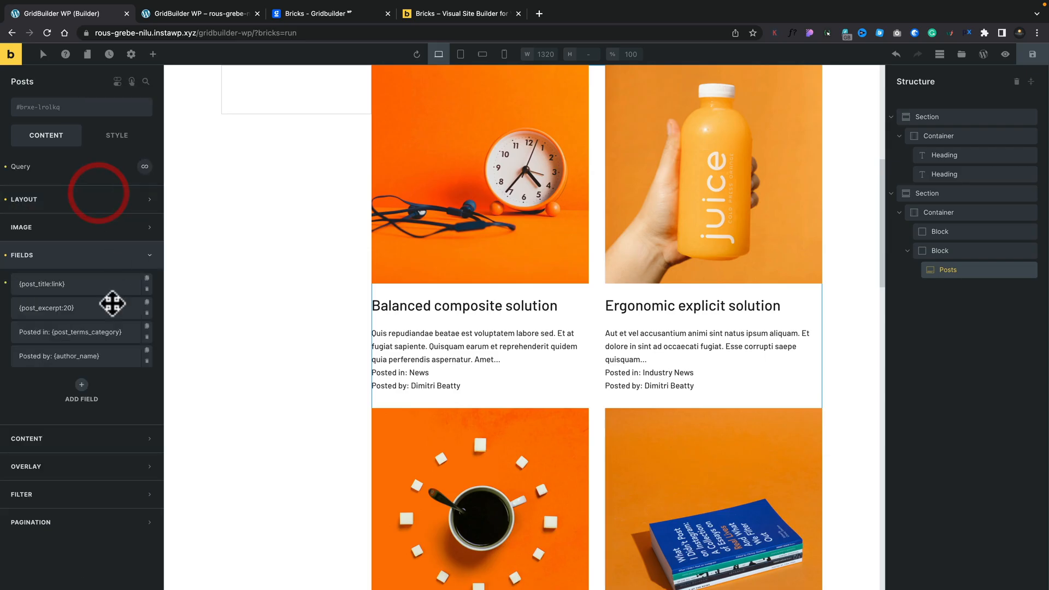
Step: Duplicate the "Posted by:" author field and clear the copy's dynamic data
click(147, 352)
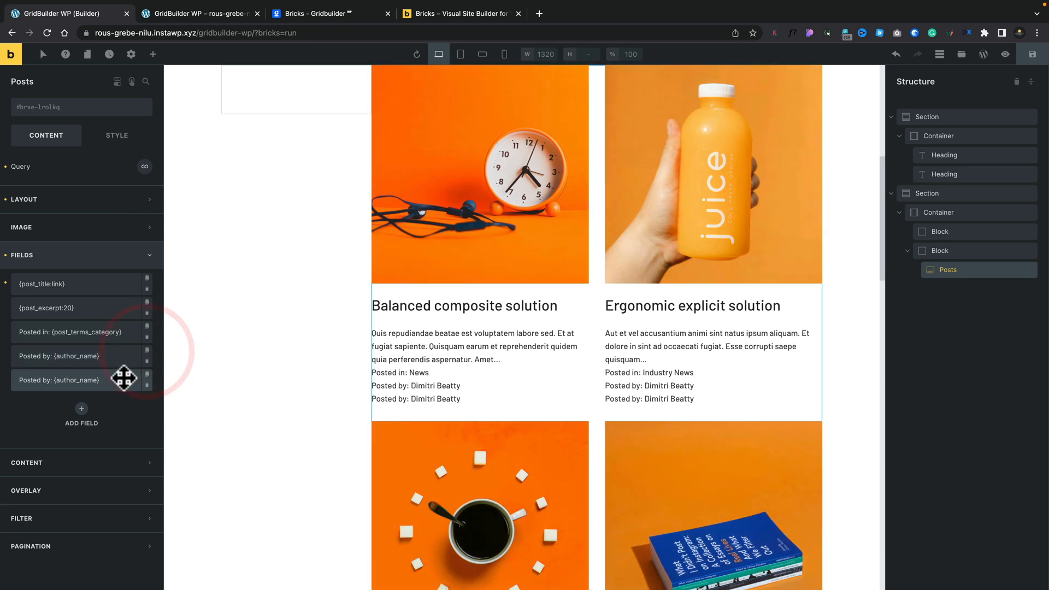
click(123, 378)
triple_click(115, 421)
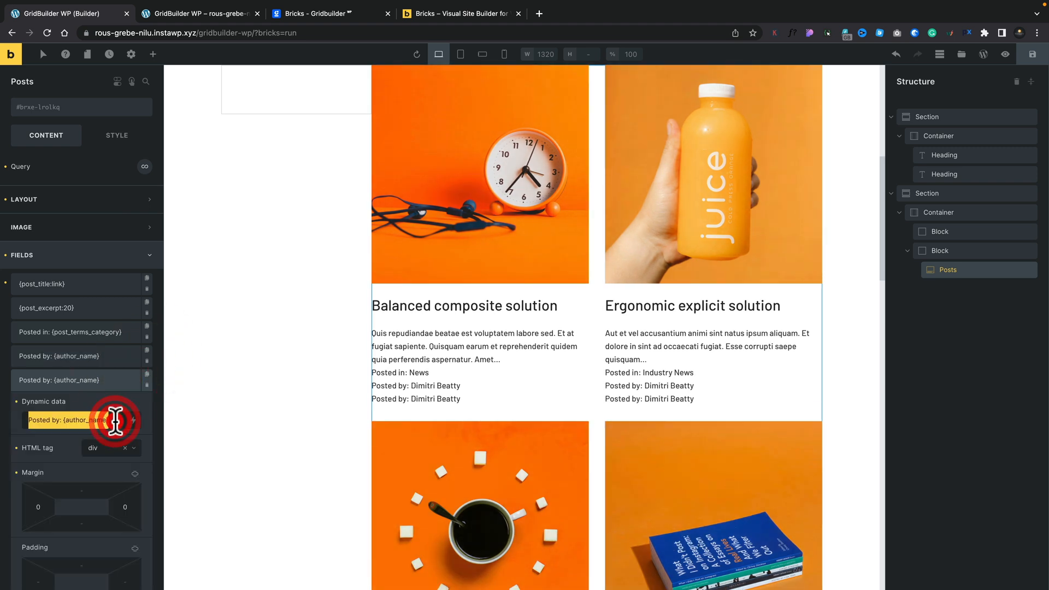
key(BackSpace)
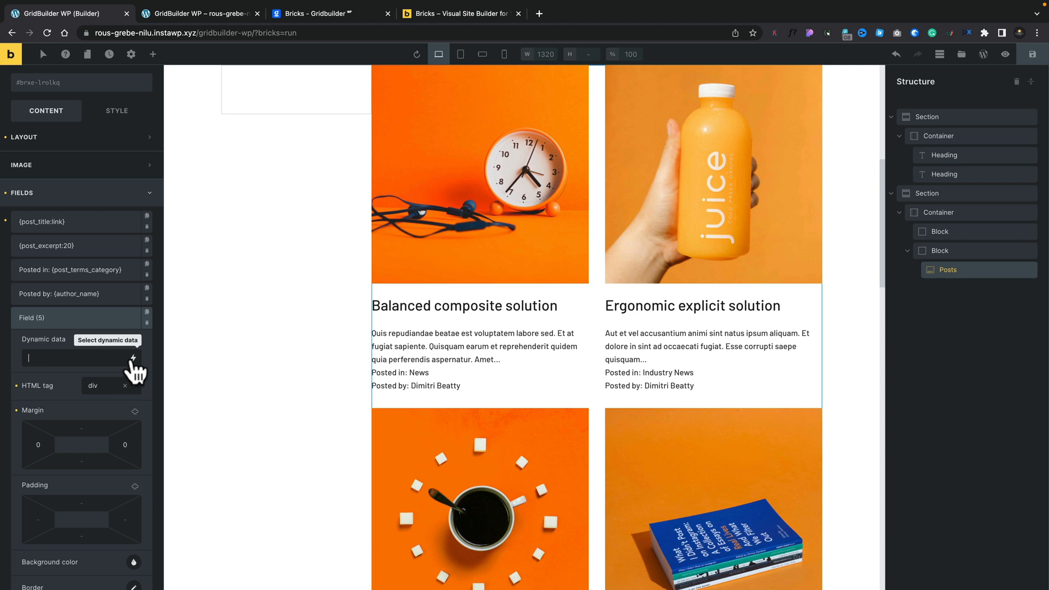
Step: Set the empty fifth field's dynamic data to "posted on: {post_date}" and duplicate that field
click(133, 358)
click(94, 464)
text(posted on: {post_date)
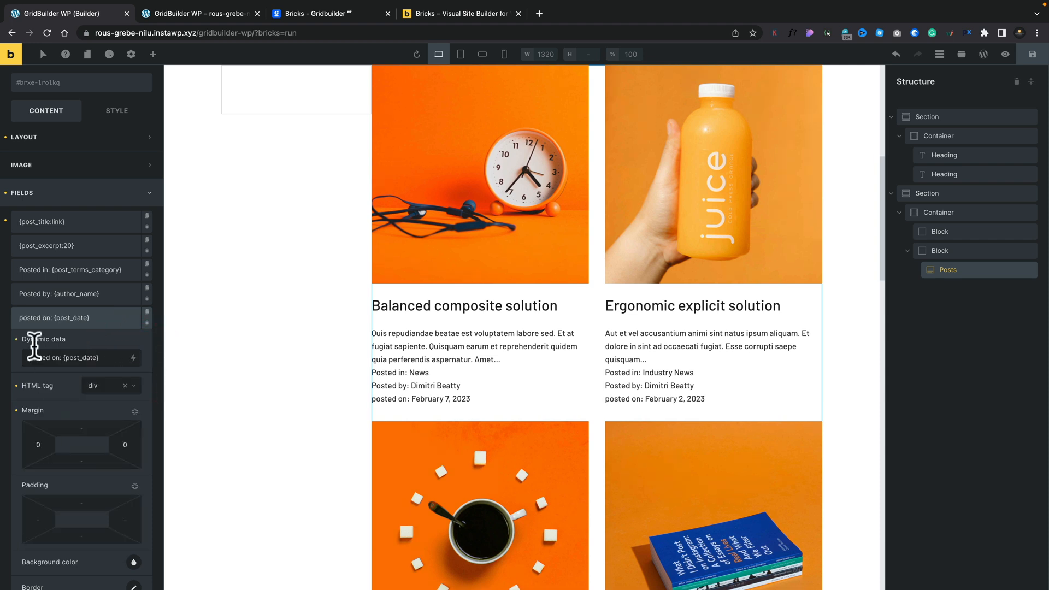
click(146, 312)
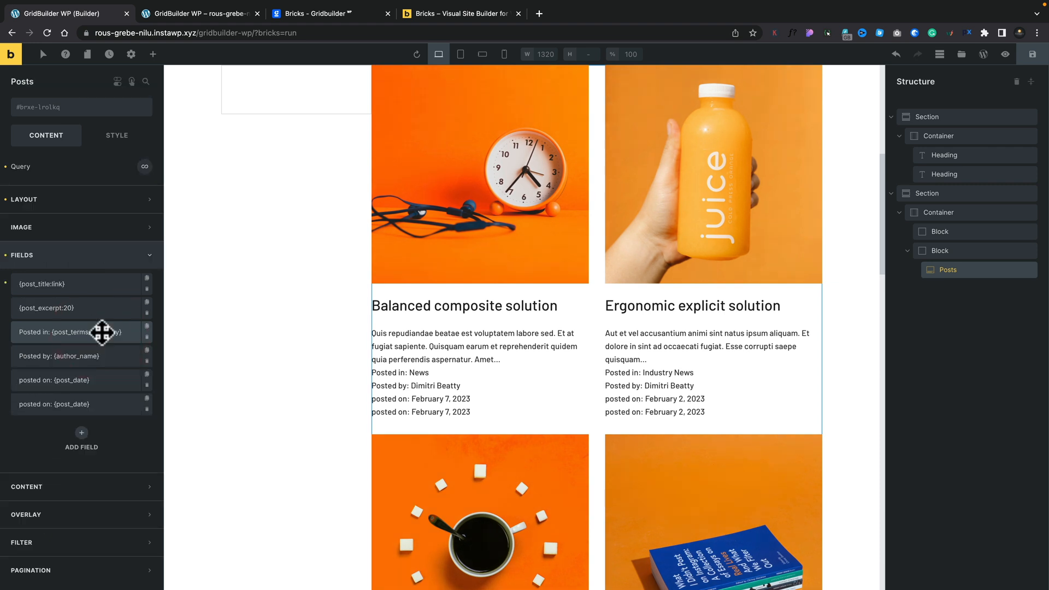
Step: Set the top margin of the "Posted in:" category field to 20 and save the page
click(115, 331)
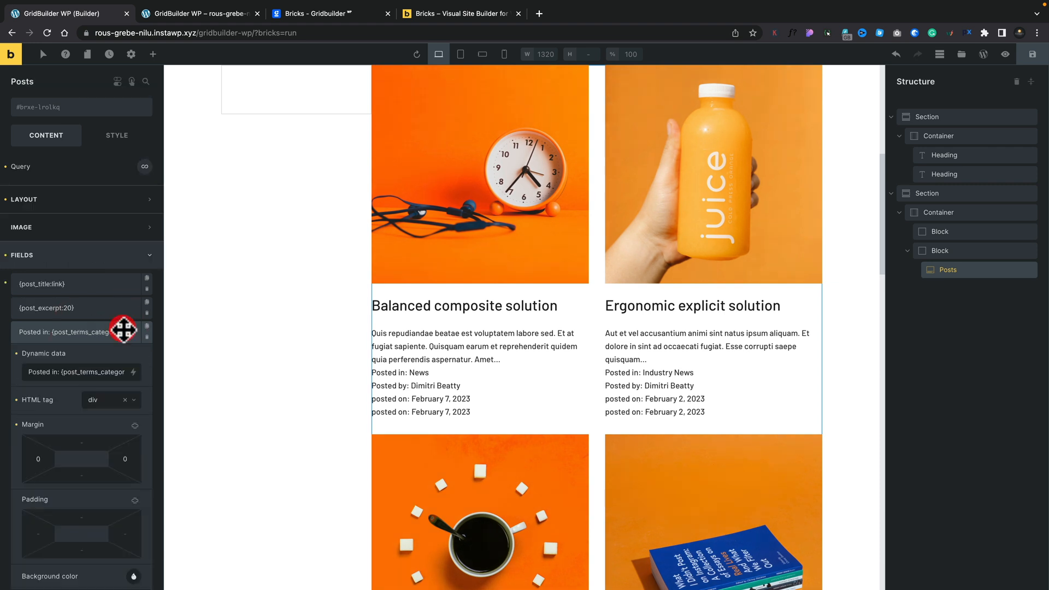
click(81, 442)
text(20)
click(109, 254)
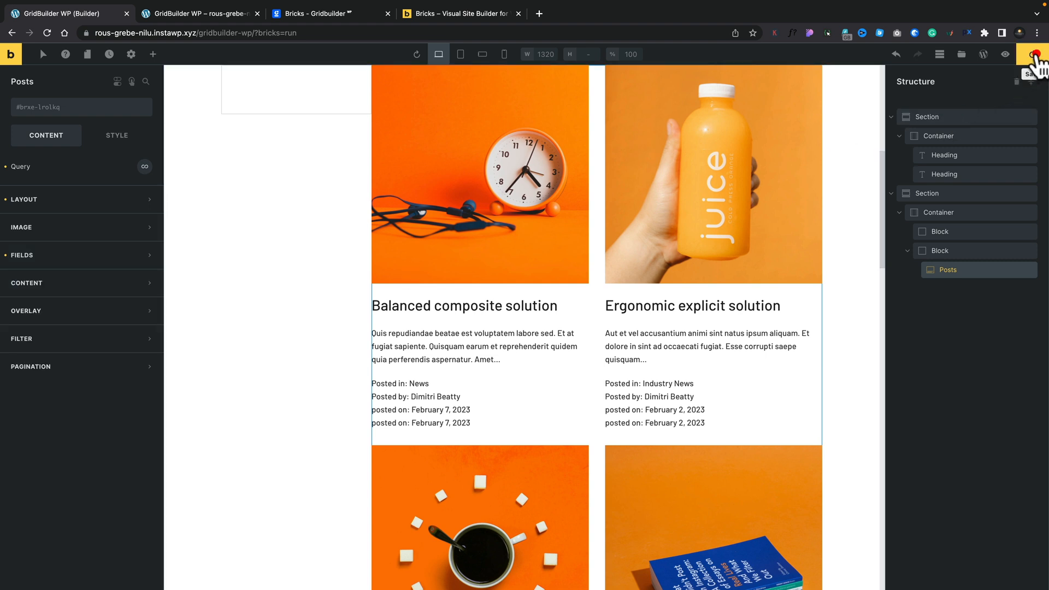
click(1035, 55)
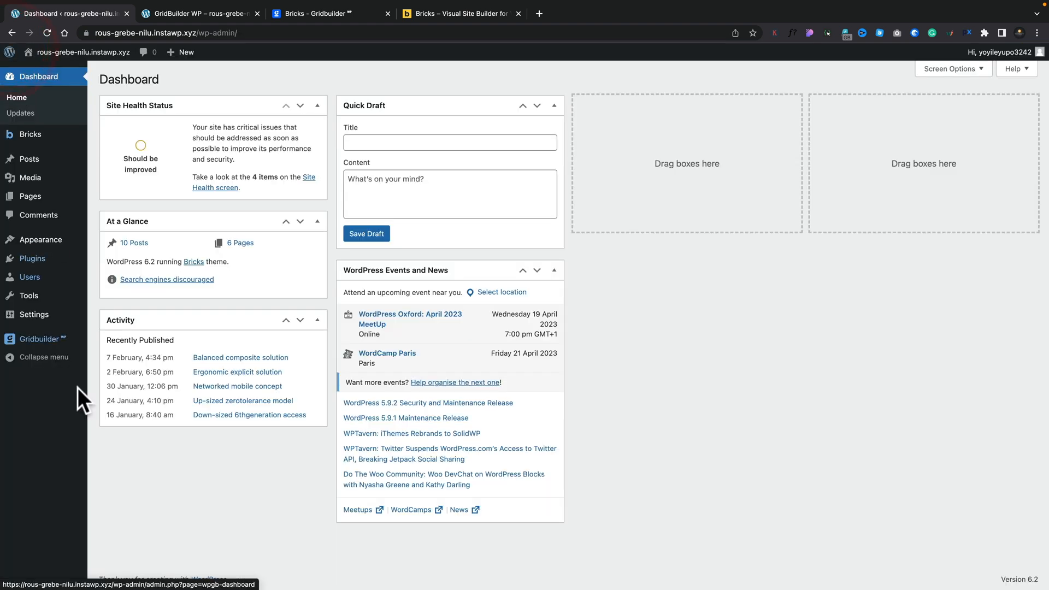
Step: Create a new facet in Gridbuilder WP in the WordPress admin and name it "Post Category"
mouse_move(39, 341)
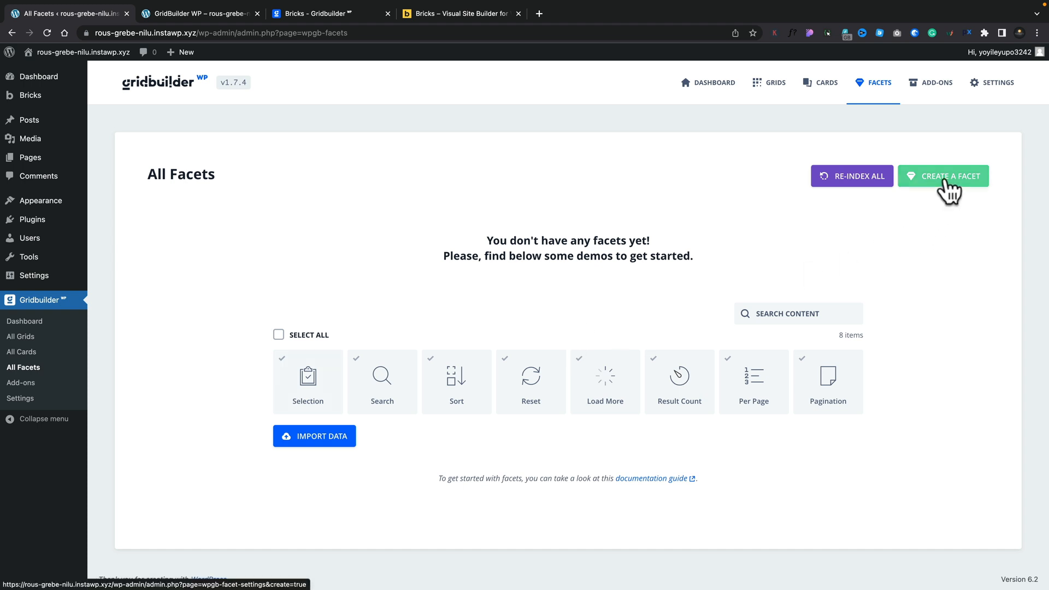
click(950, 189)
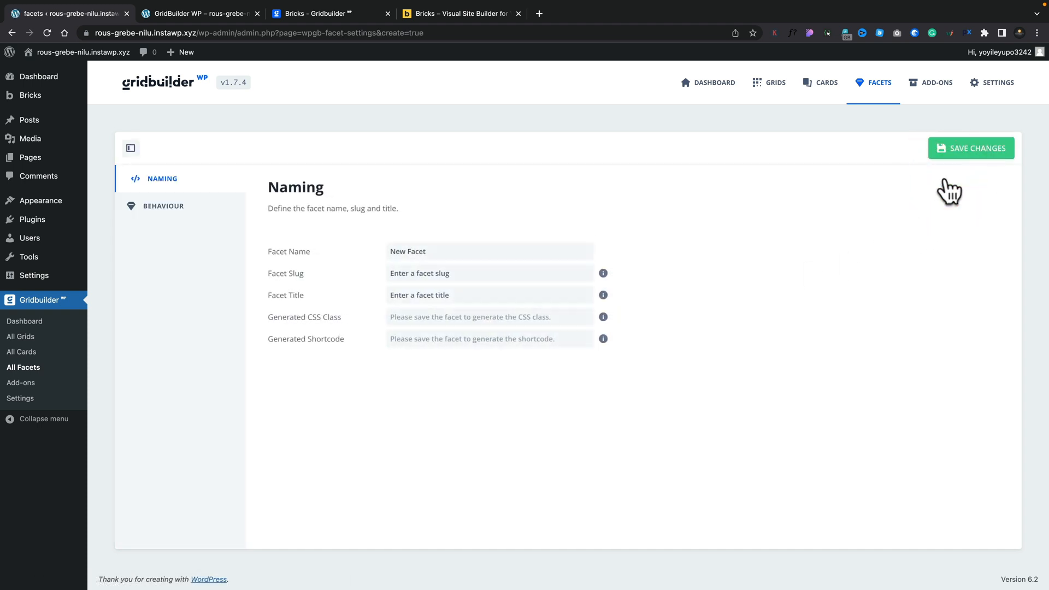
click(426, 254)
text(Post Category)
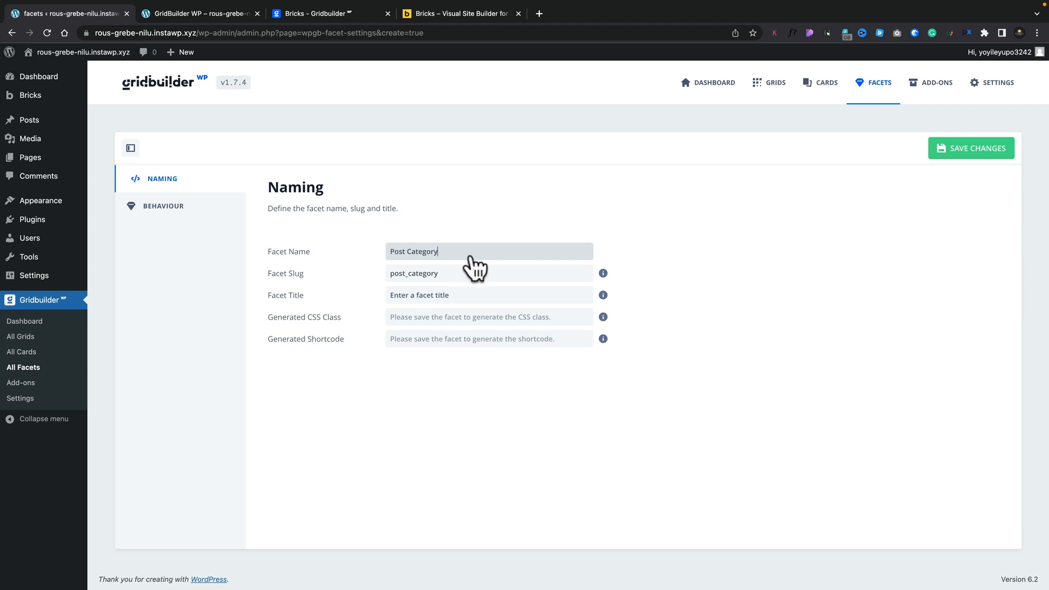
Step: Copy the facet name "Post Category" into the facet title
triple_click(395, 252)
key(super+c)
click(456, 297)
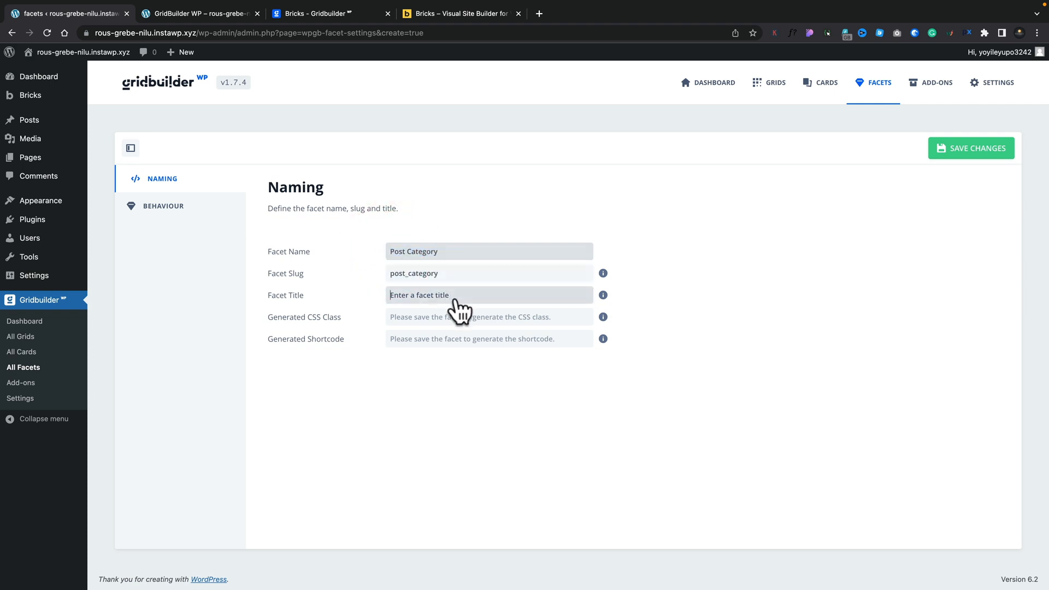
key(super+v)
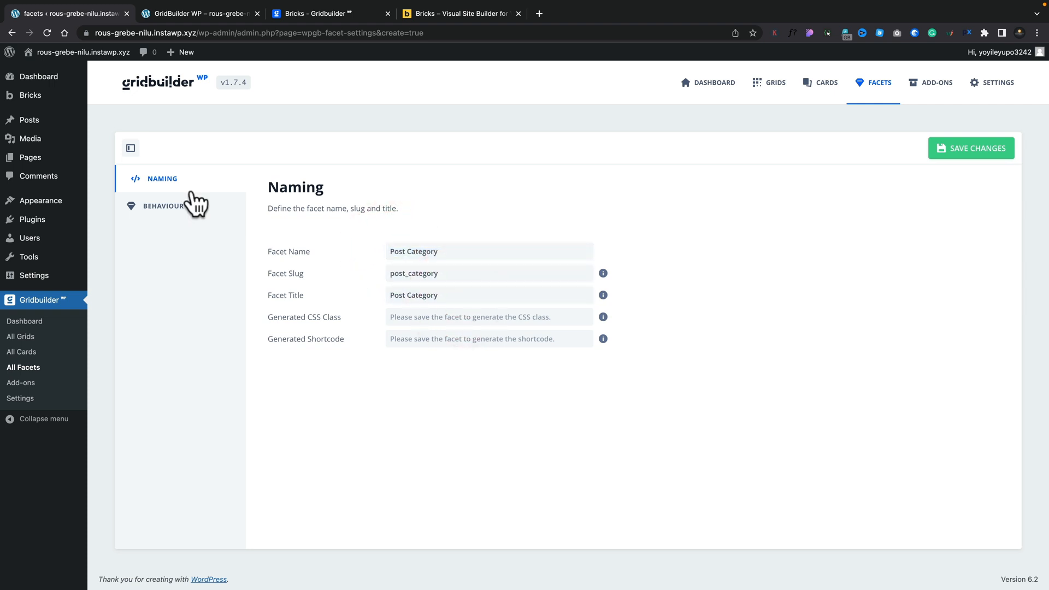
Step: Look through the Load, Sort, Apply and Reset actions in the facet's behaviour settings and return to Filter
click(165, 207)
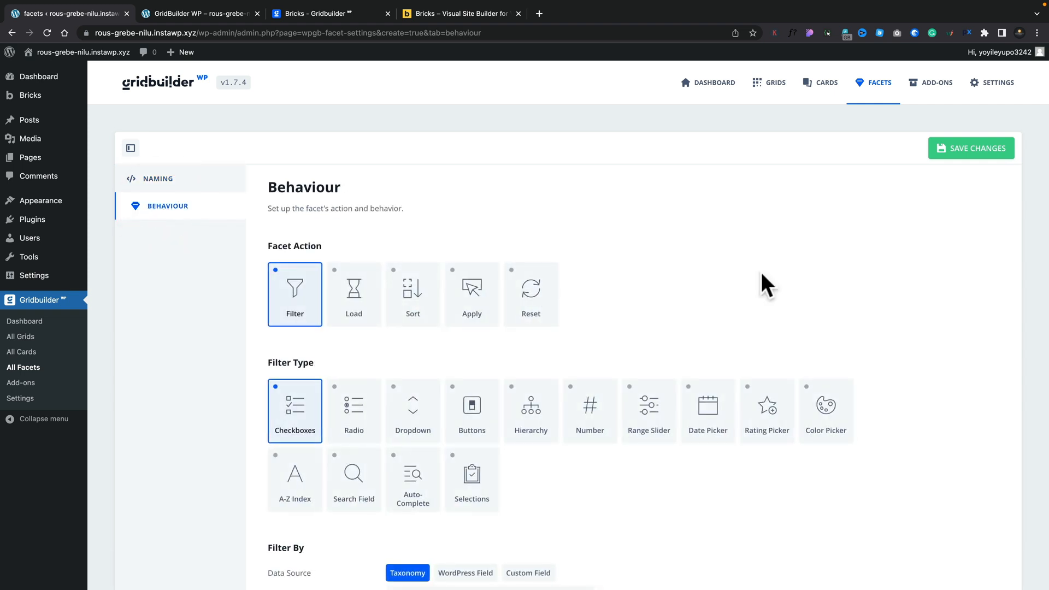
scroll(762, 273, down, 2)
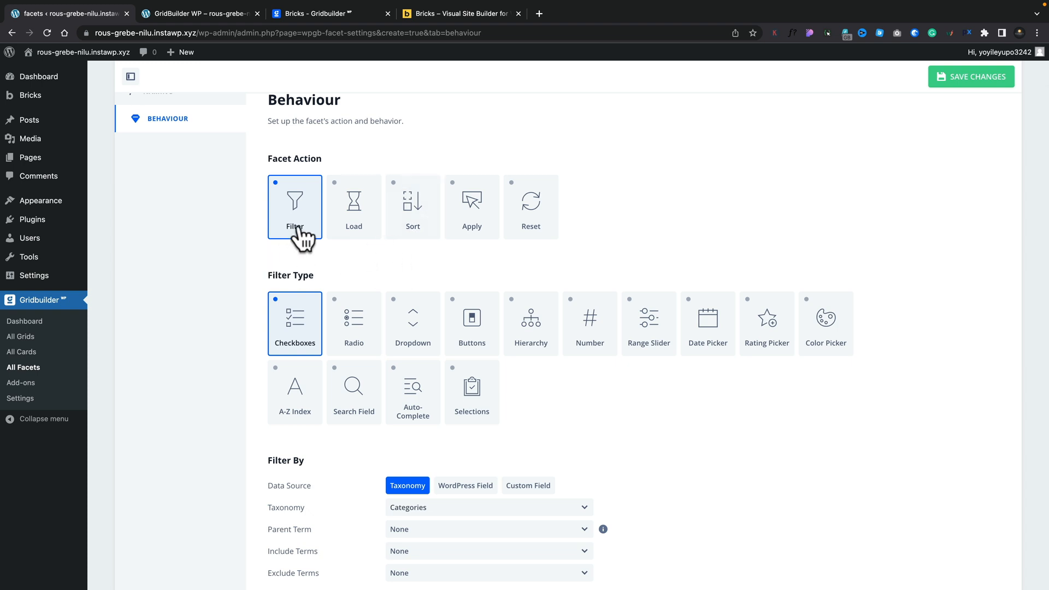
click(347, 221)
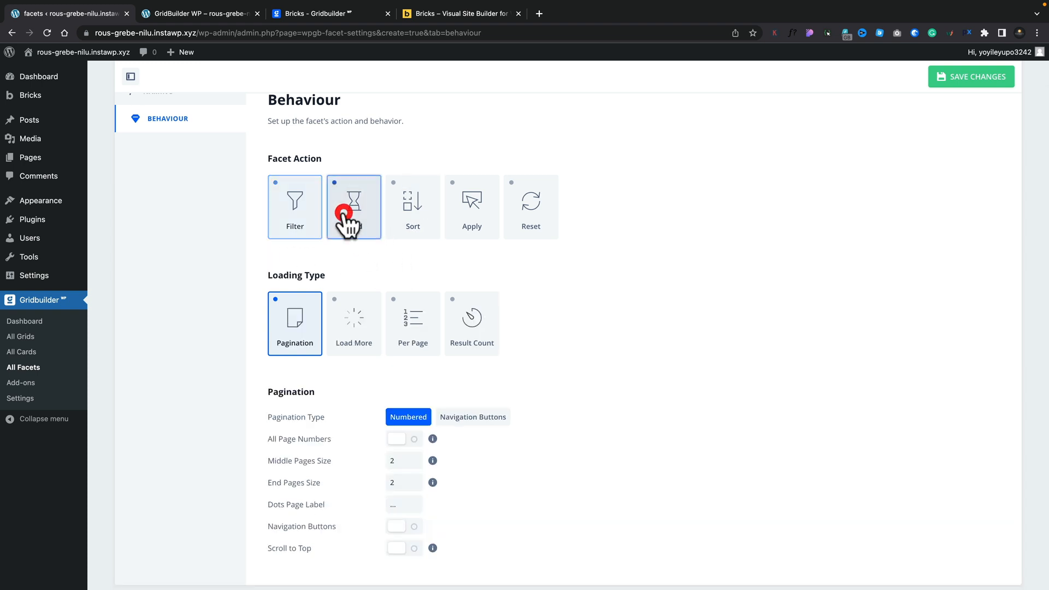
click(394, 225)
click(468, 271)
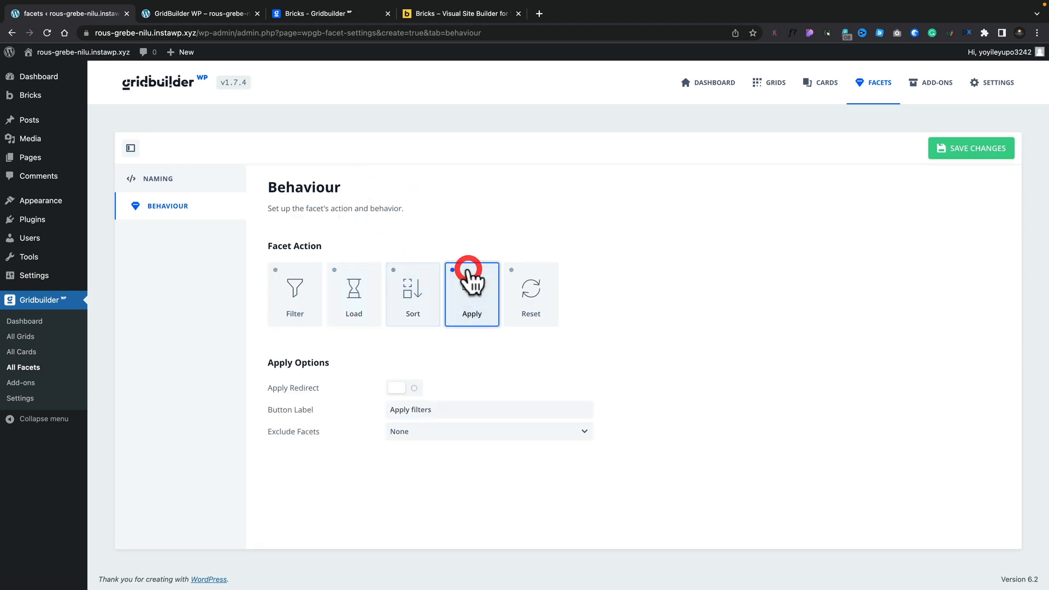
click(525, 299)
click(288, 295)
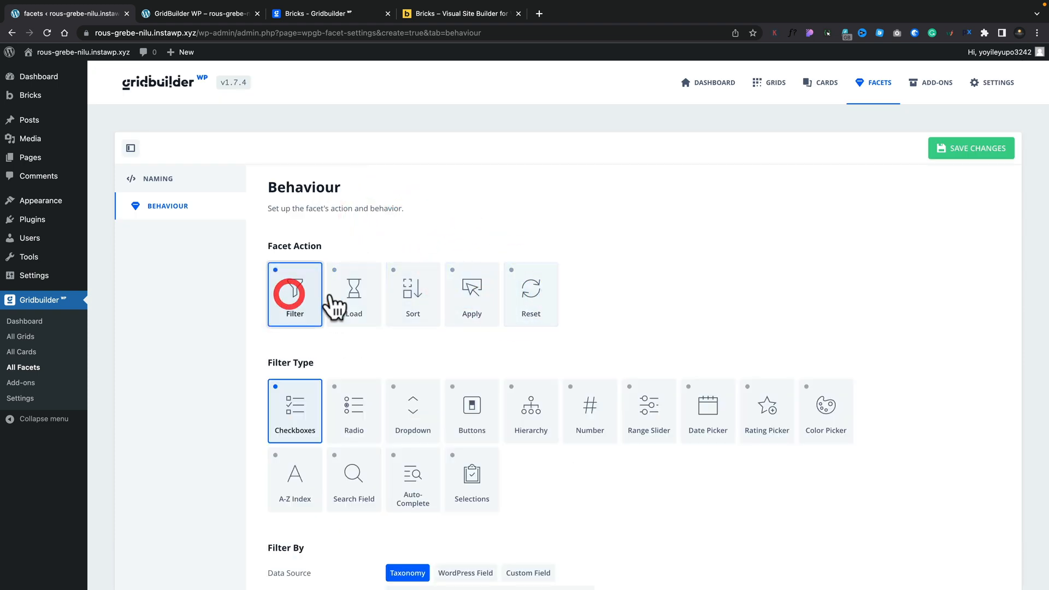
Step: Examine the available filter types and the taxonomies offered under Filter By
scroll(676, 288, down, 3)
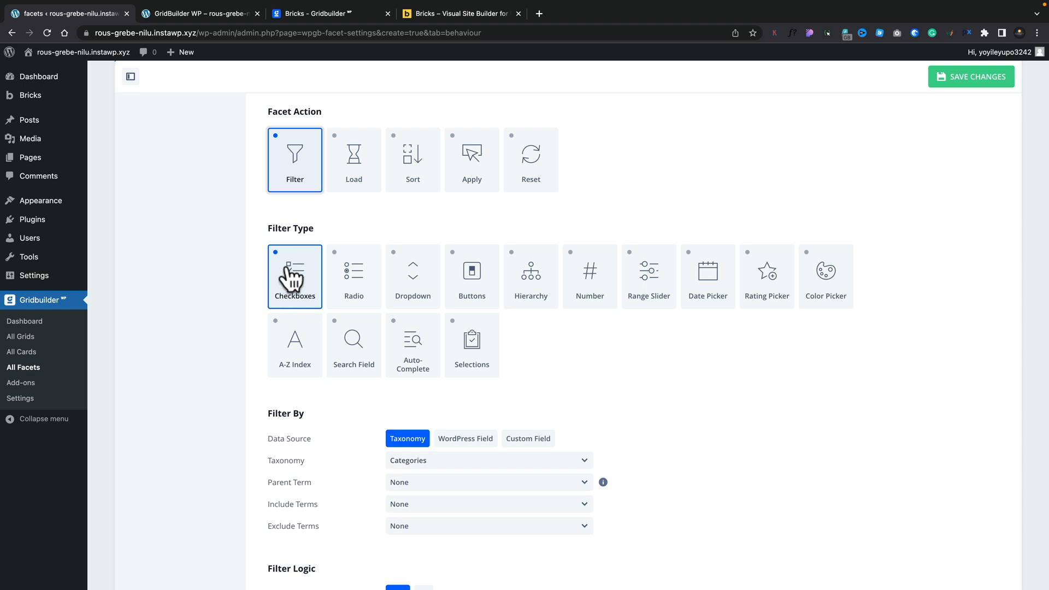
scroll(735, 391, down, 5)
scroll(730, 378, down, 1)
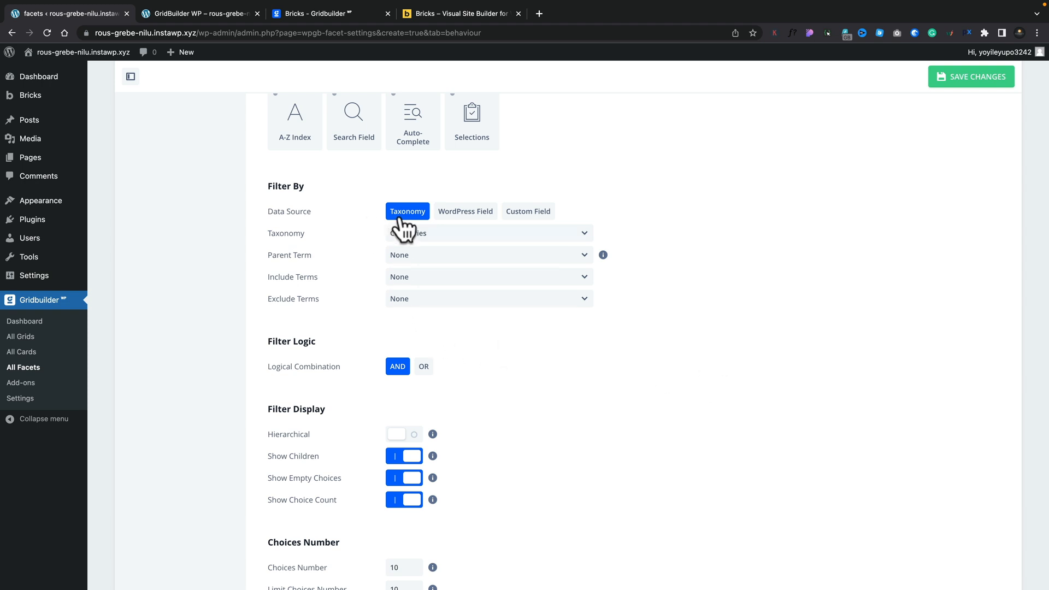
click(423, 234)
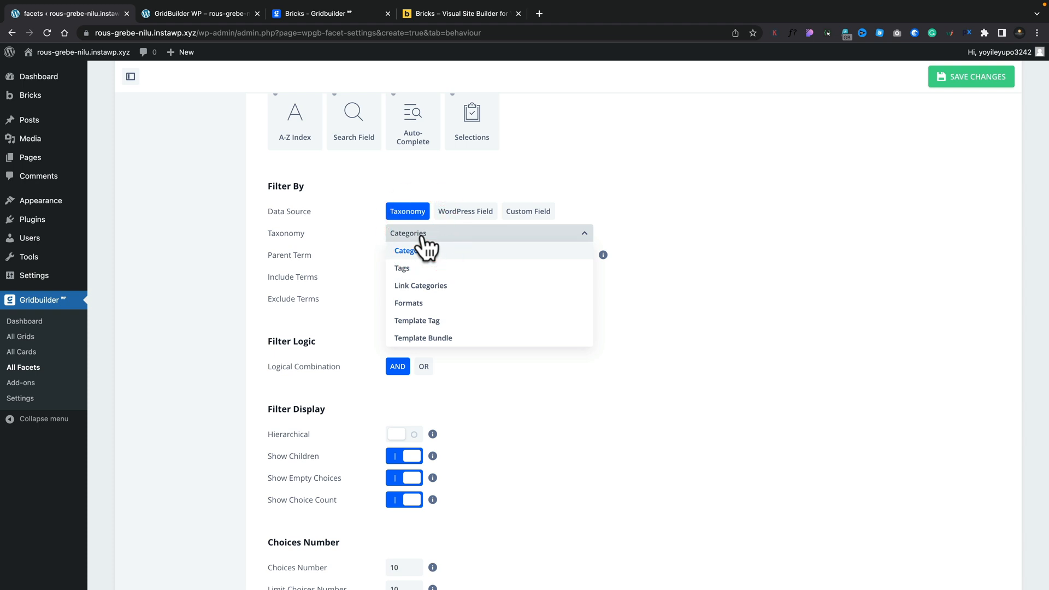
click(336, 235)
Step: Examine the post, user and term field options of the WordPress Field data source
click(476, 214)
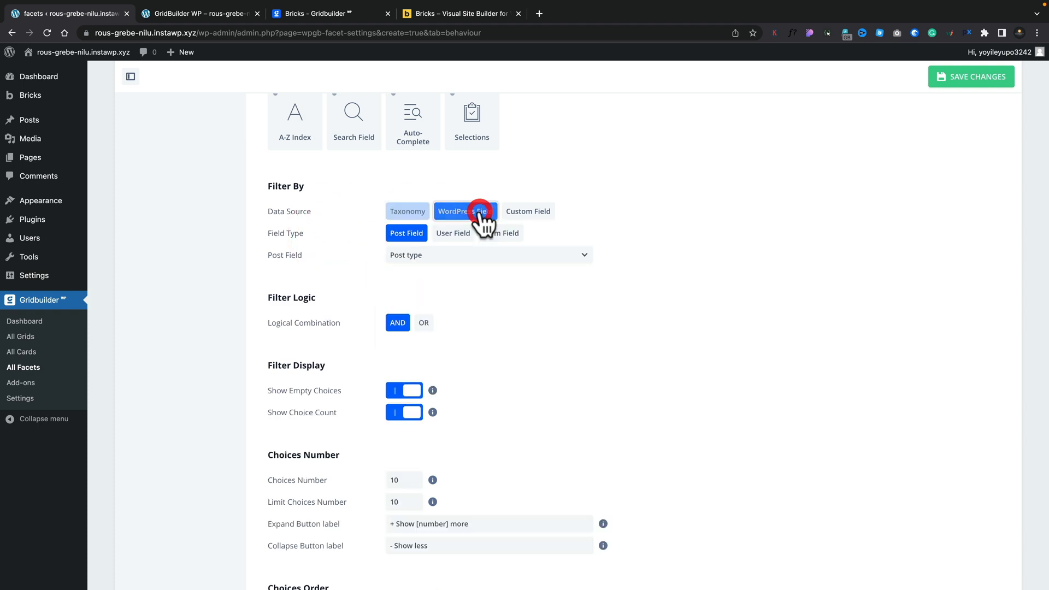
click(475, 256)
click(326, 255)
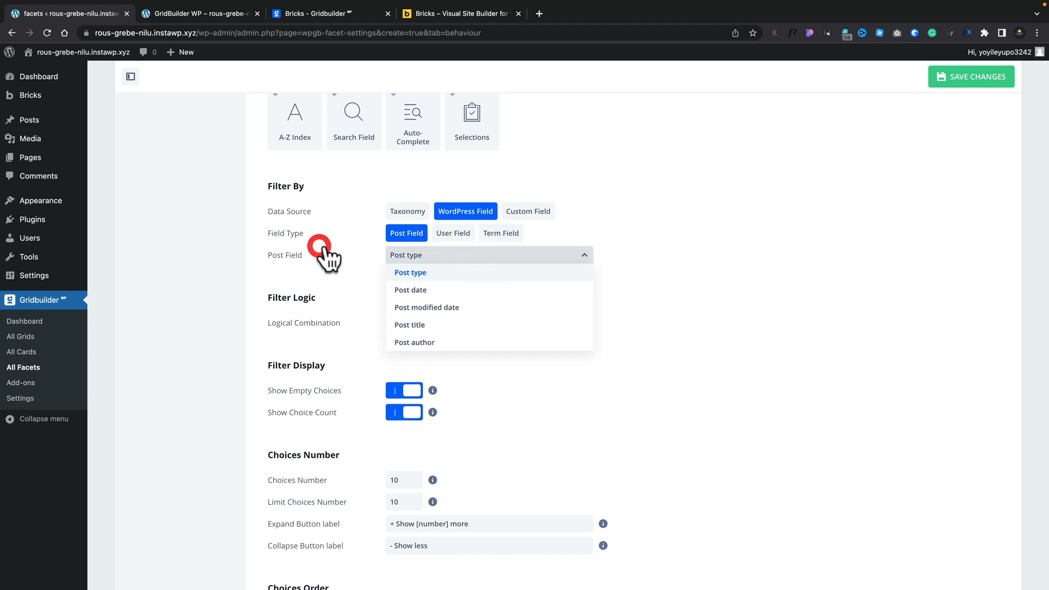
click(454, 235)
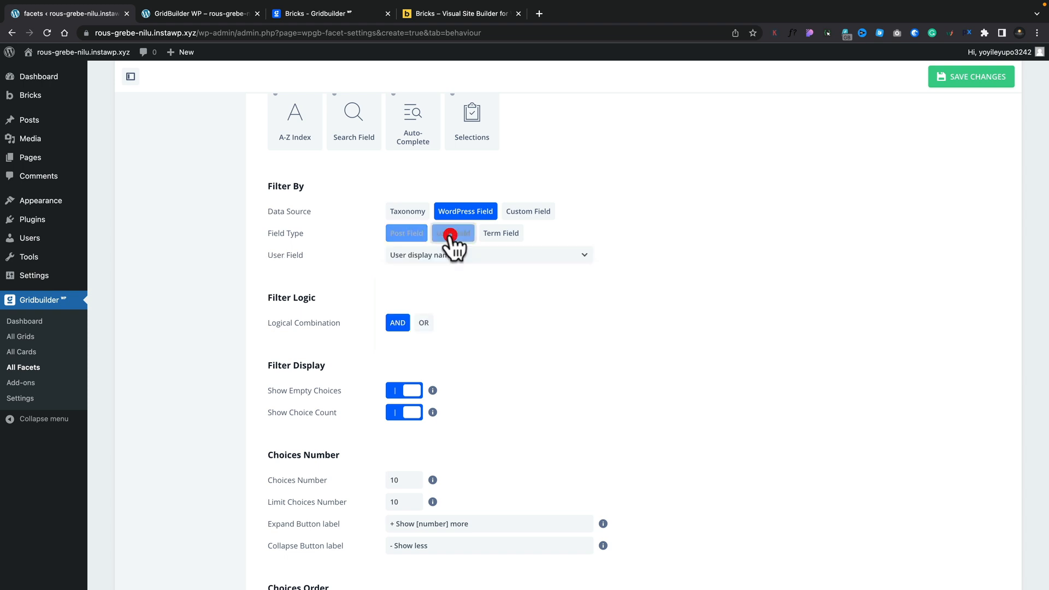
click(495, 240)
click(452, 235)
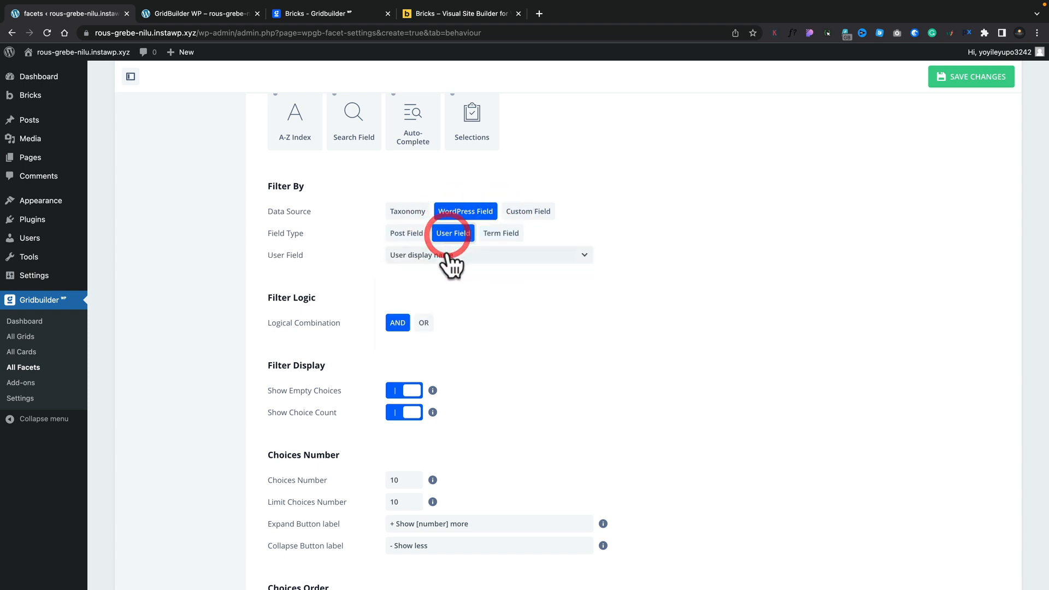
click(446, 256)
click(500, 235)
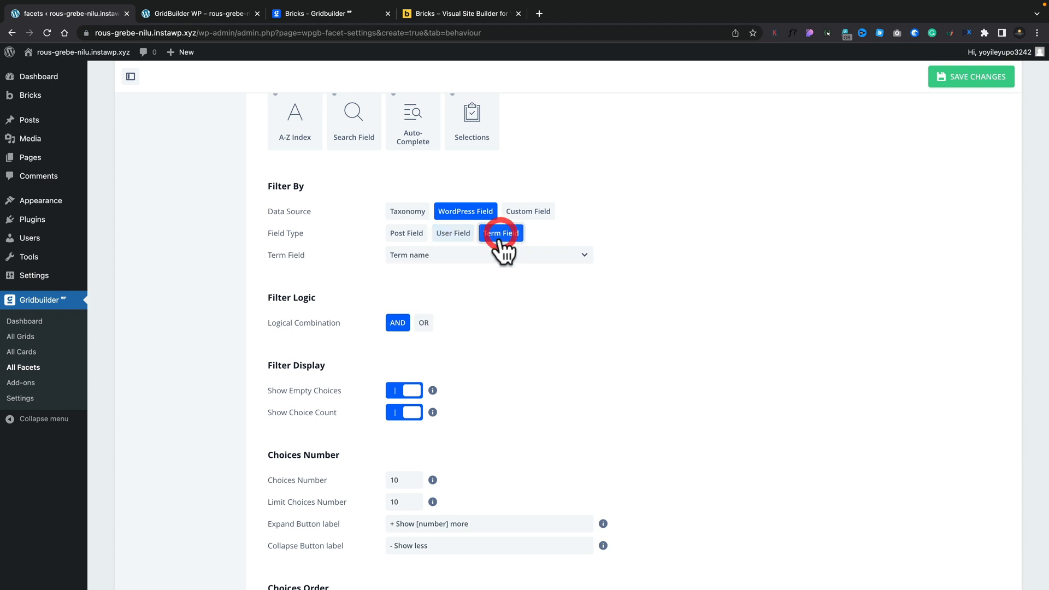
click(492, 261)
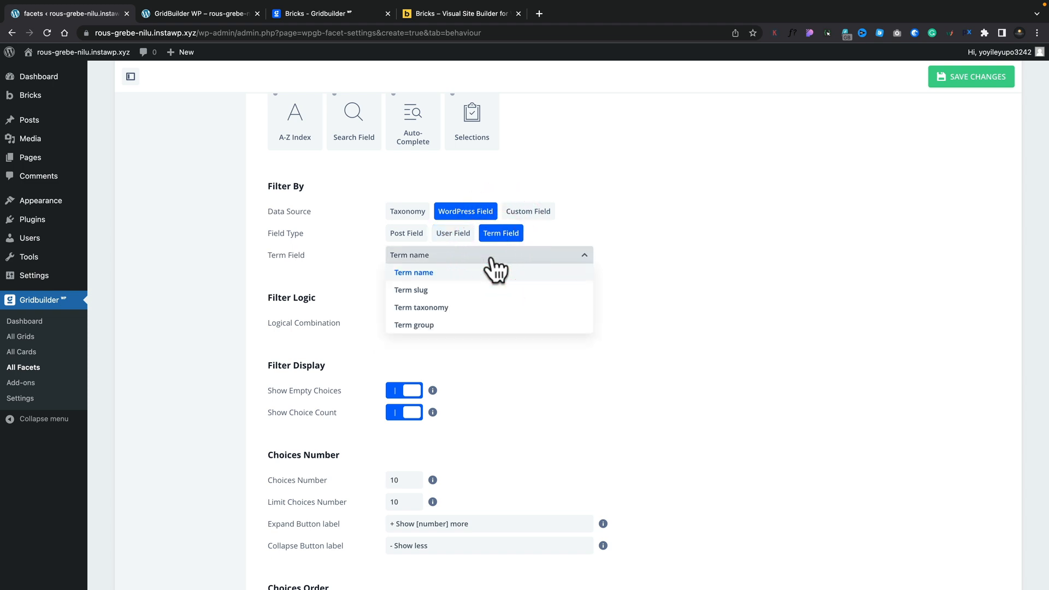
Step: Set the facet's data source back to Taxonomy with Categories and read the Parent Term help
click(409, 219)
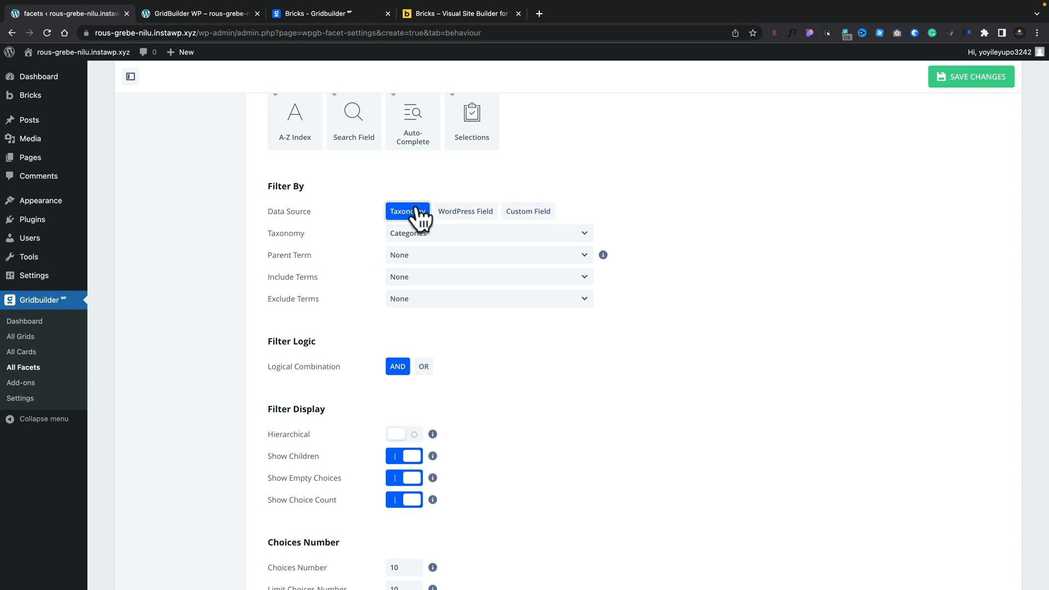
click(424, 234)
click(603, 257)
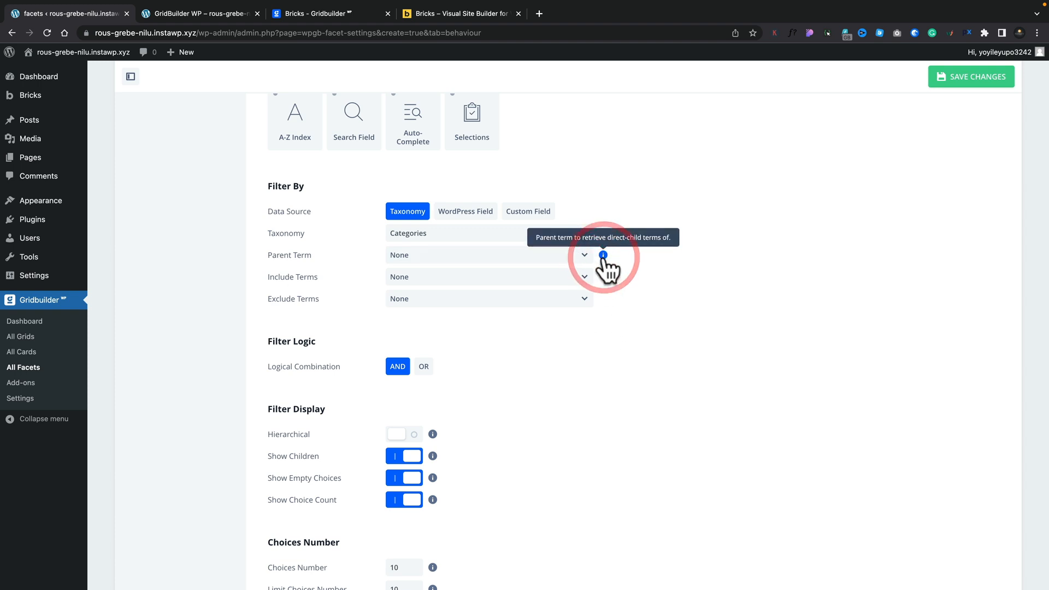
click(653, 262)
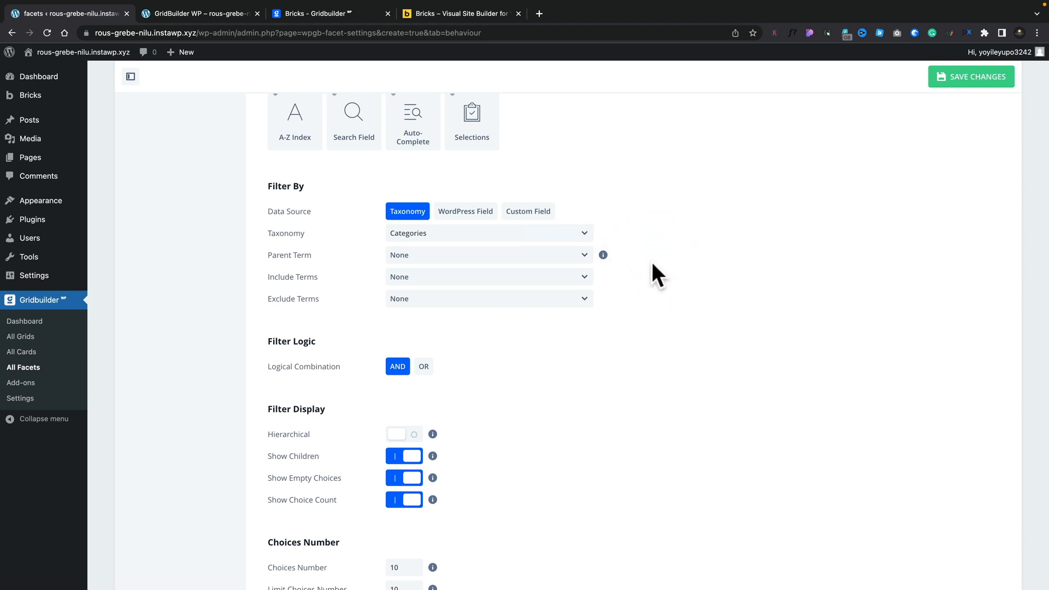
Step: Review the filter logic, display and choices settings against the demo page's category filter, and save the facet
scroll(590, 328, down, 3)
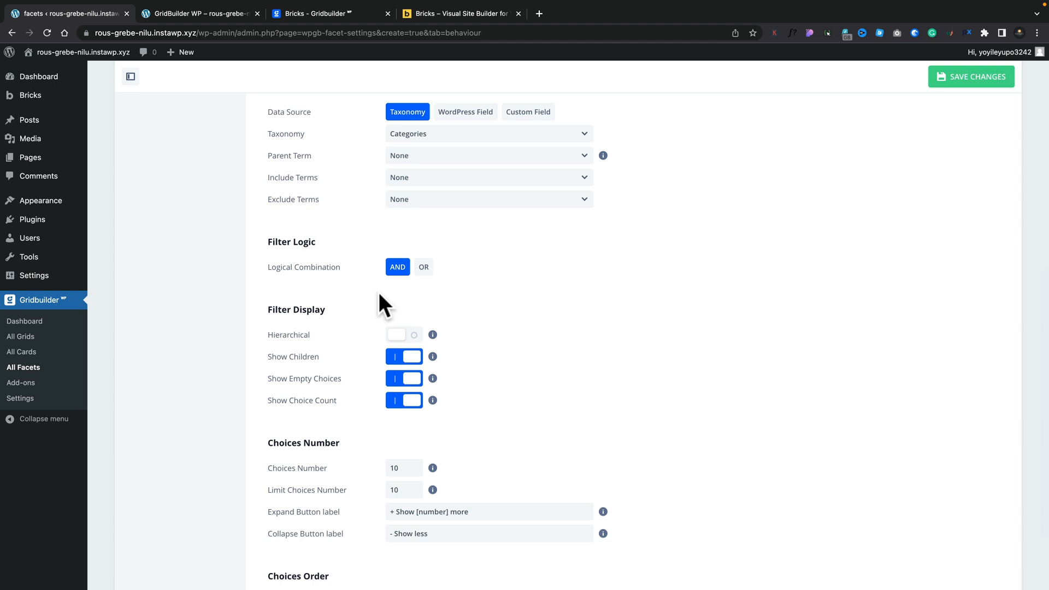
scroll(473, 291, down, 3)
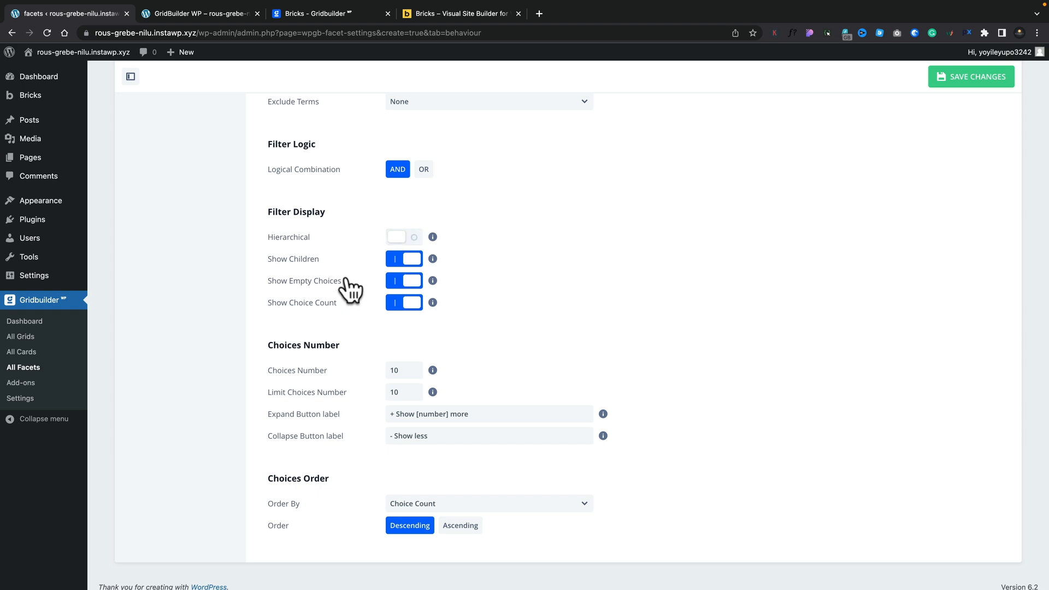
click(200, 12)
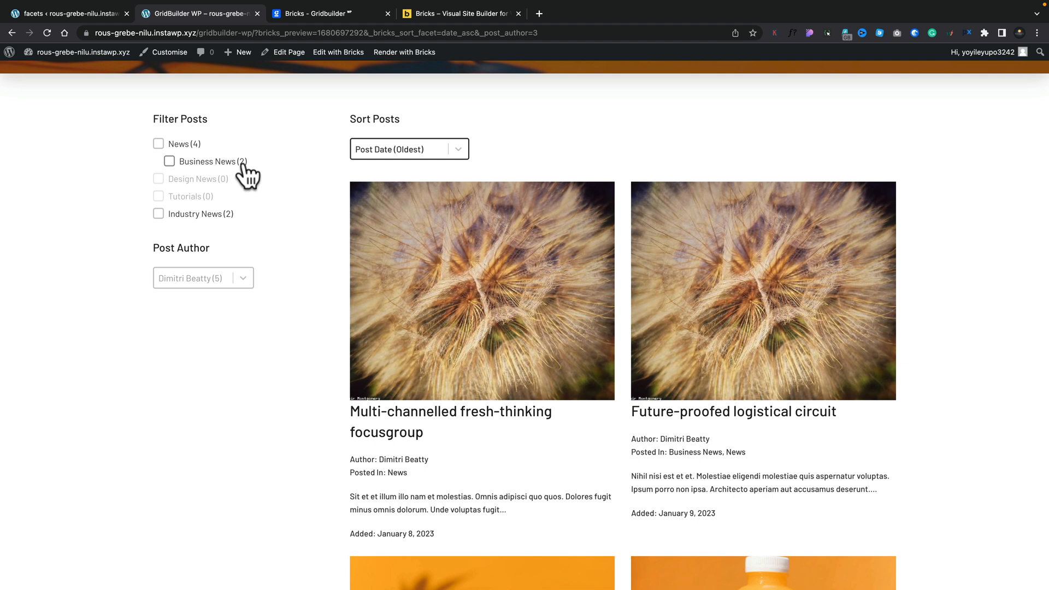
click(67, 14)
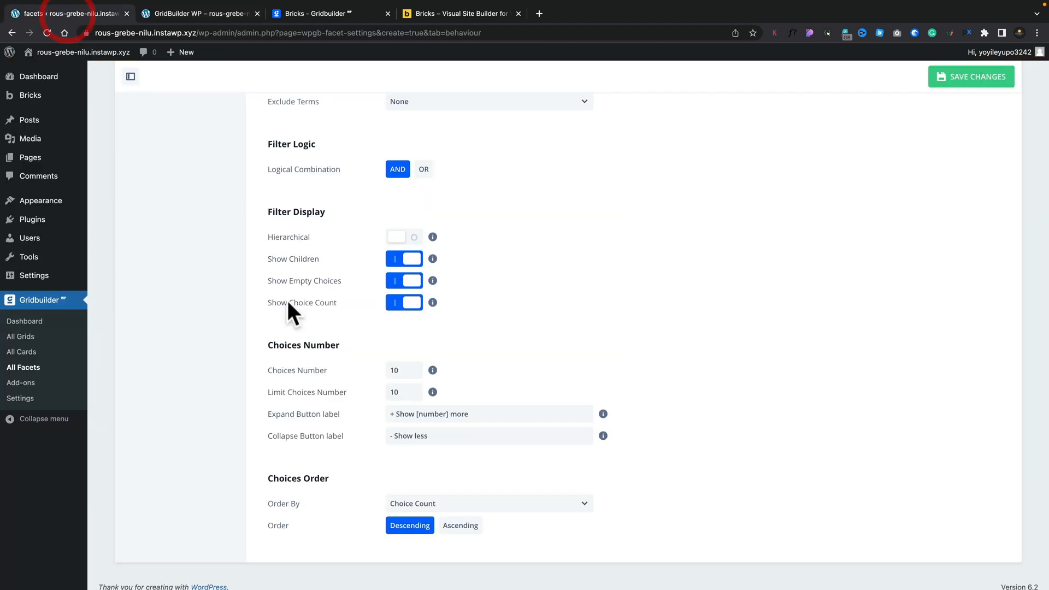
scroll(548, 306, down, 1)
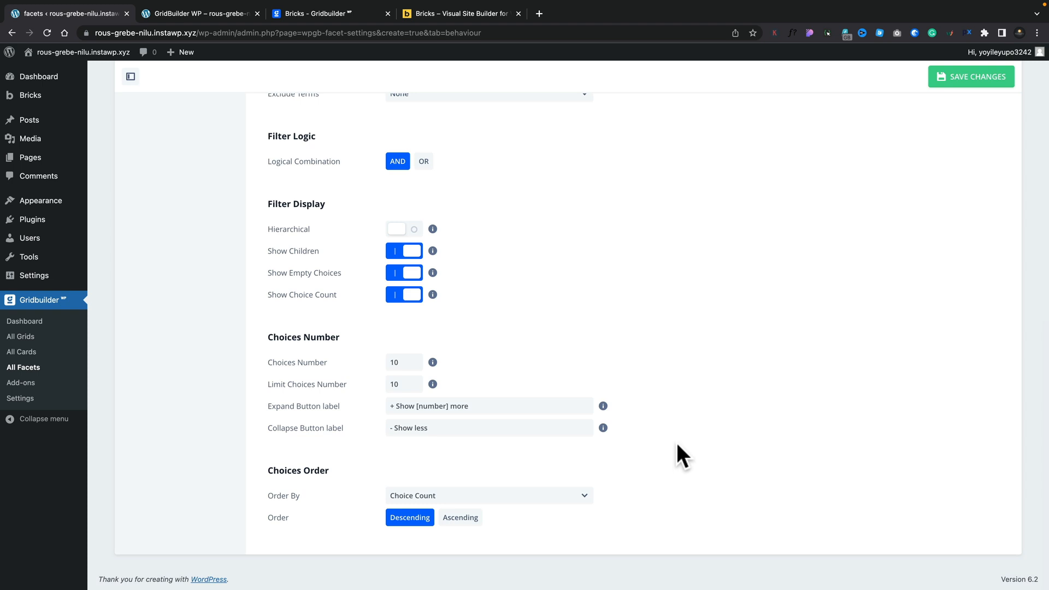
click(965, 96)
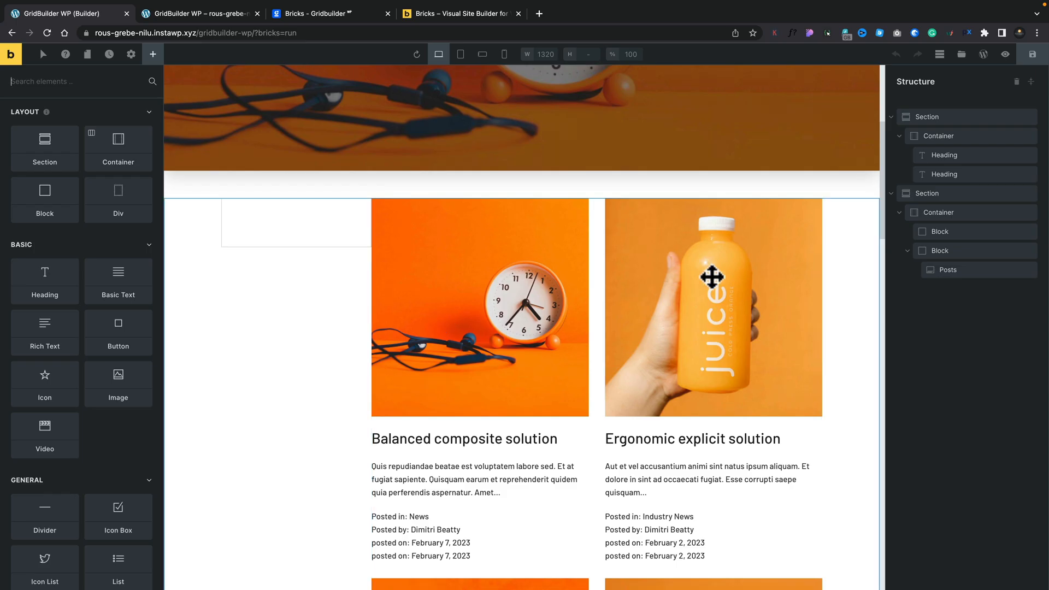
Step: Add a Facet element to the empty block beside the posts grid in Bricks and assign it the Post Category facet
click(953, 231)
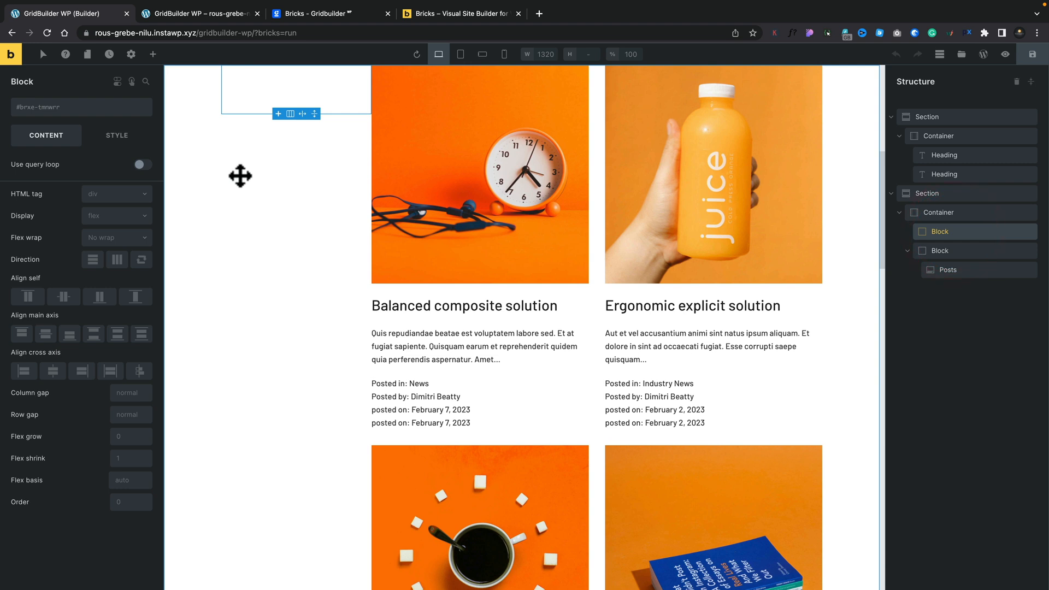
click(153, 54)
click(98, 77)
text(facet)
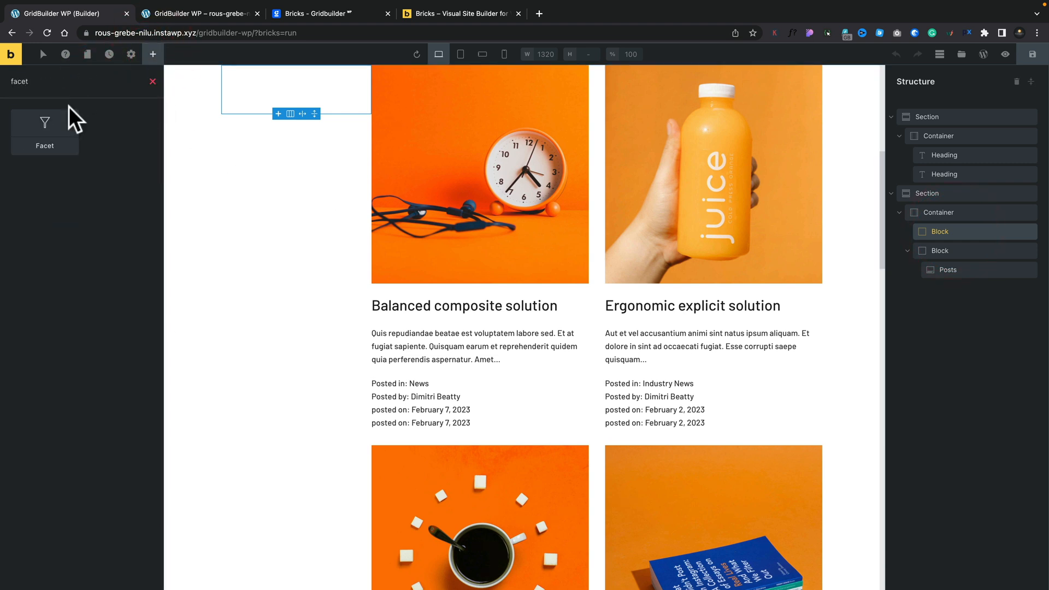
click(48, 120)
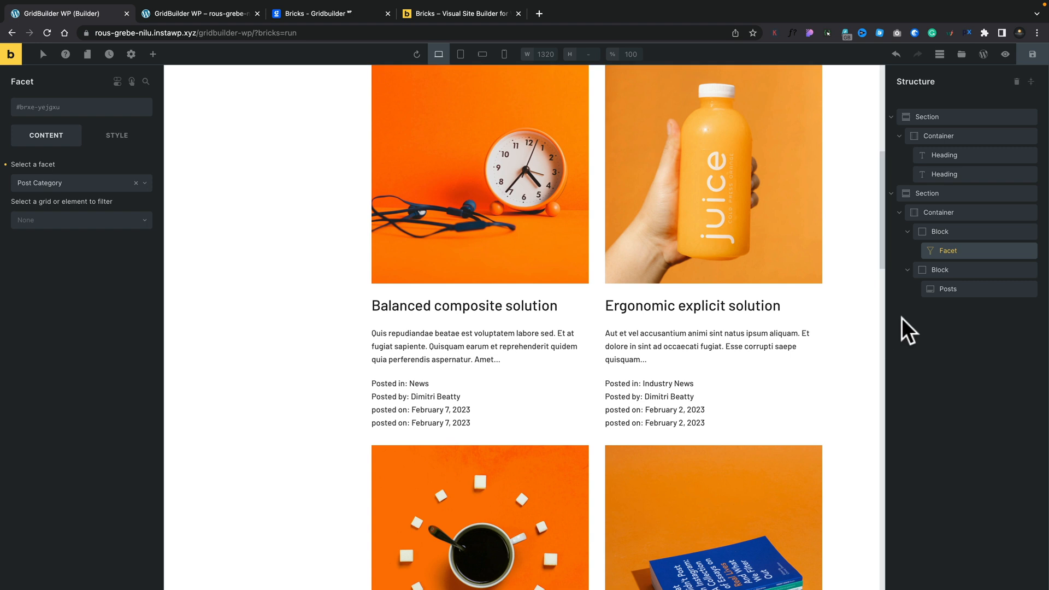
Step: Set the Facet element to filter the Bricks - Posts (#lrolkq) element
click(952, 291)
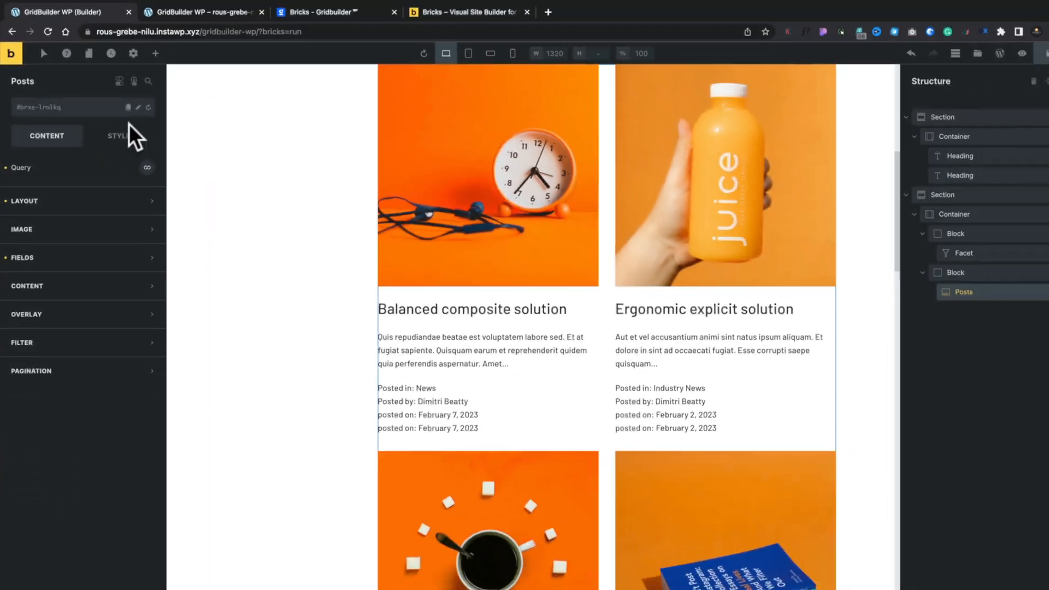
click(945, 250)
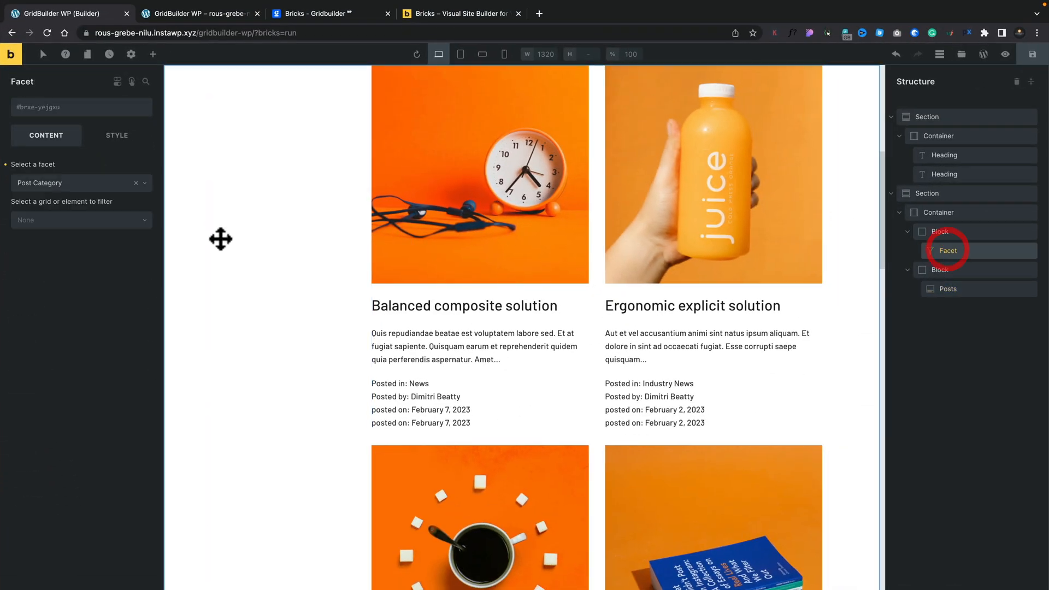
click(55, 223)
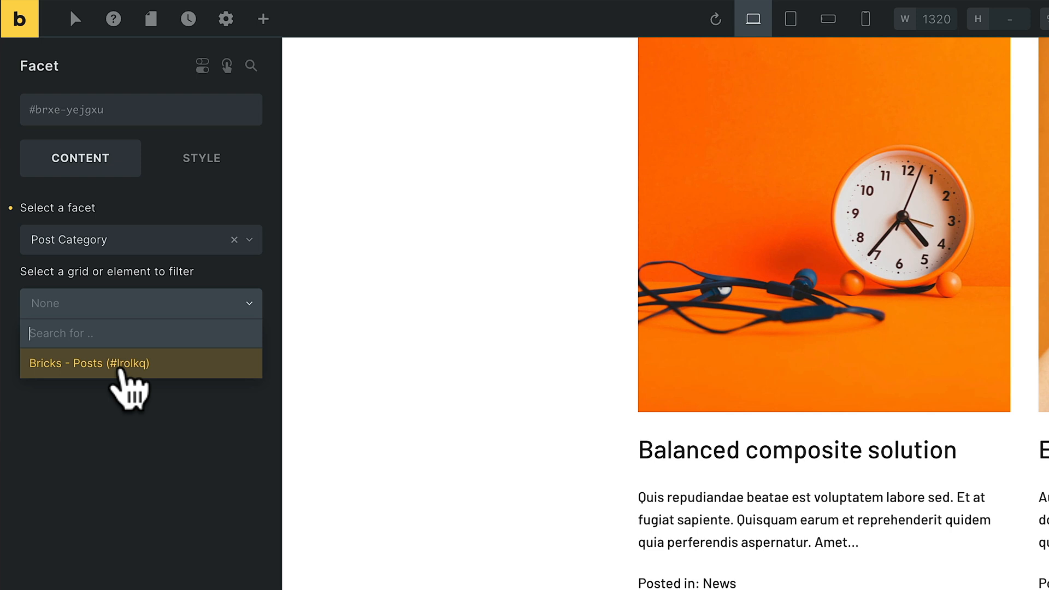
click(121, 367)
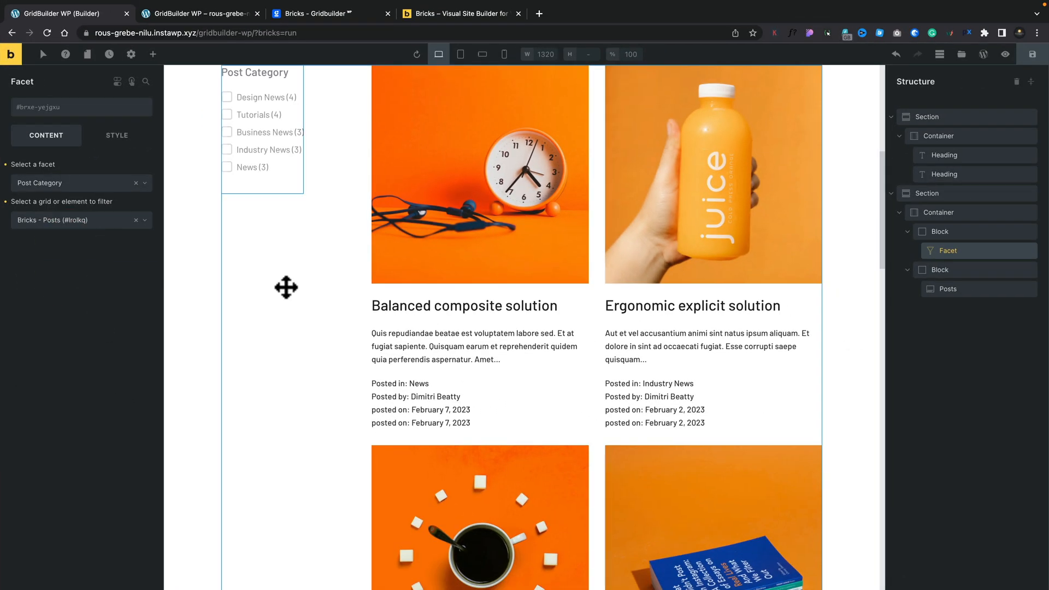
Step: Save the page and preview the post category filter beside the posts grid on the front end
scroll(287, 287, up, 2)
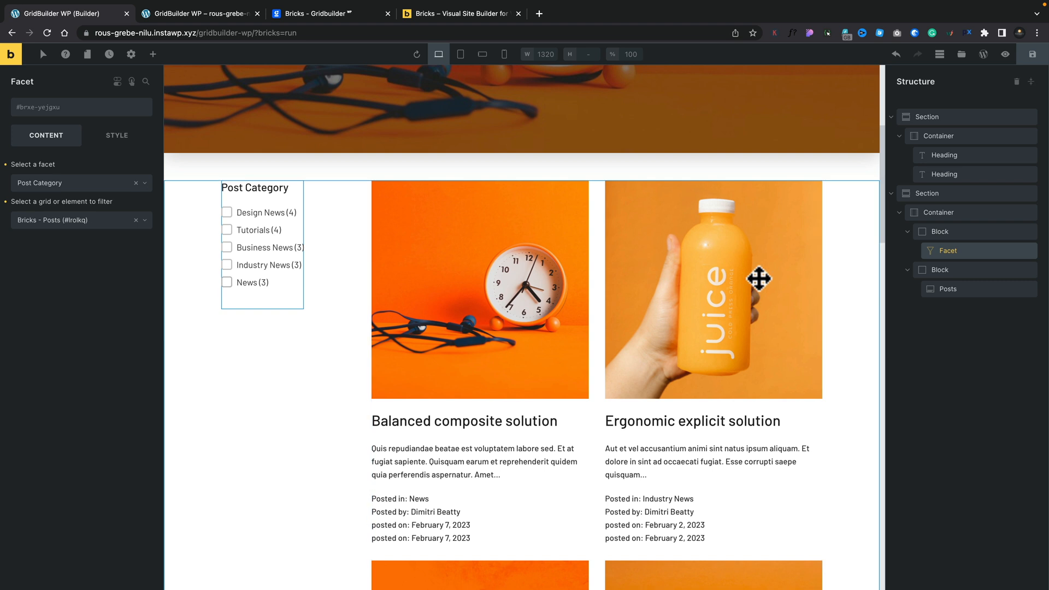
click(1033, 54)
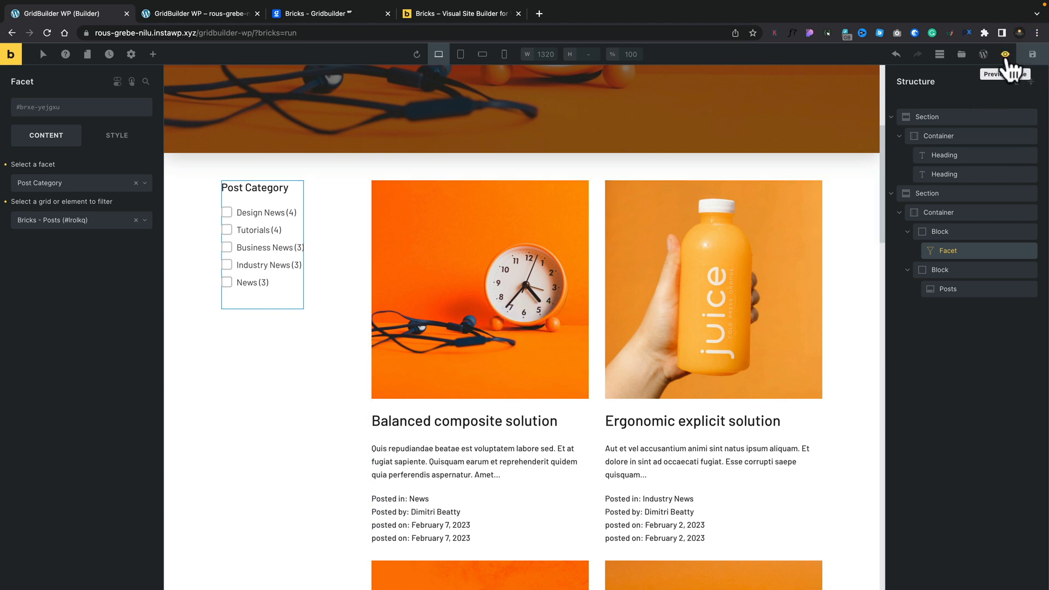
click(1006, 54)
scroll(143, 414, down, 6)
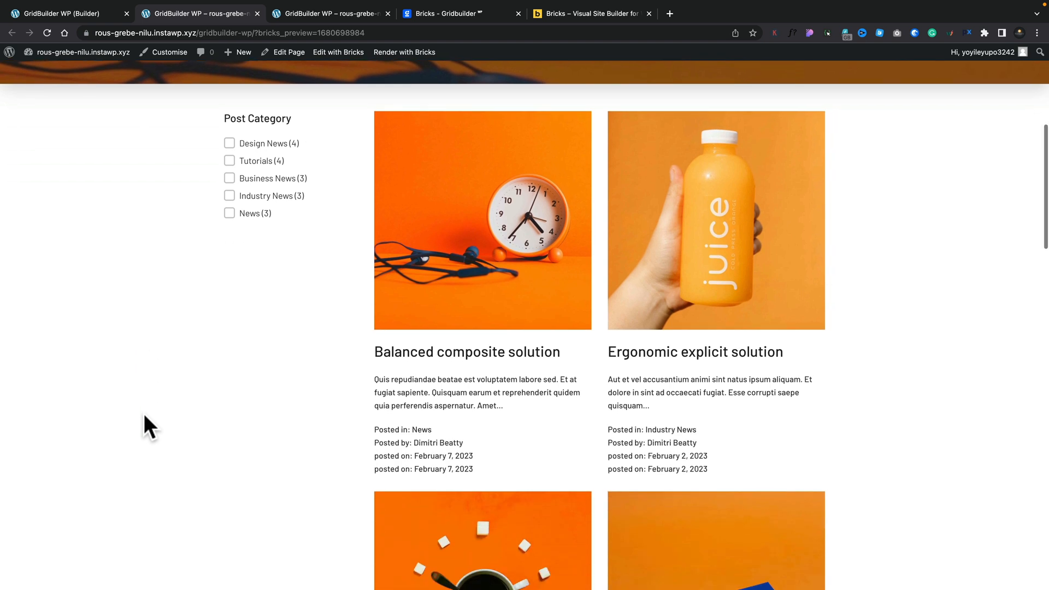
Step: Test the post category filter with News, add Business News to narrow the posts, and clear both categories
click(230, 213)
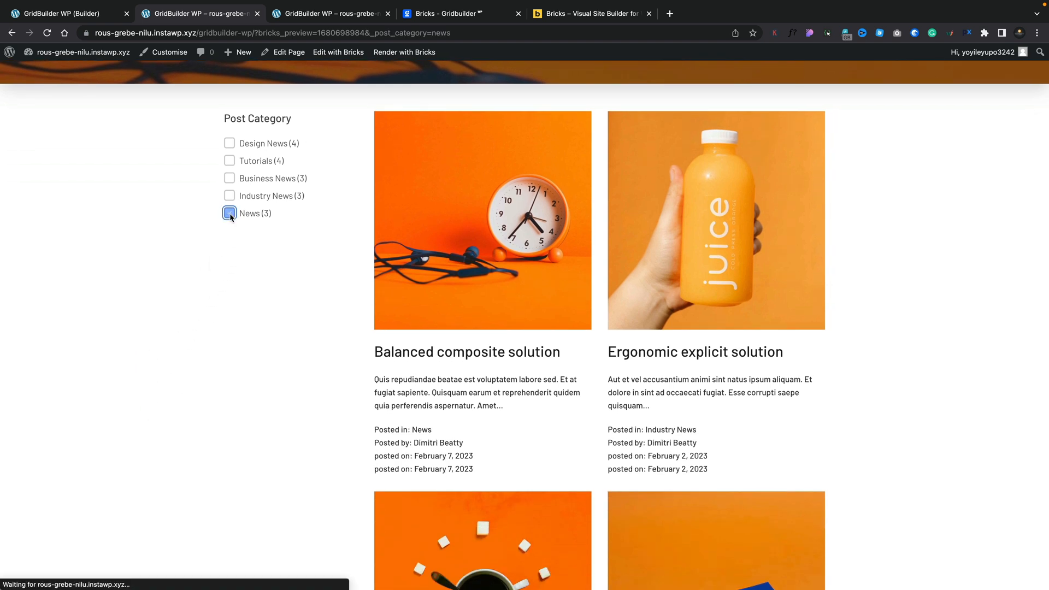
scroll(302, 379, down, 2)
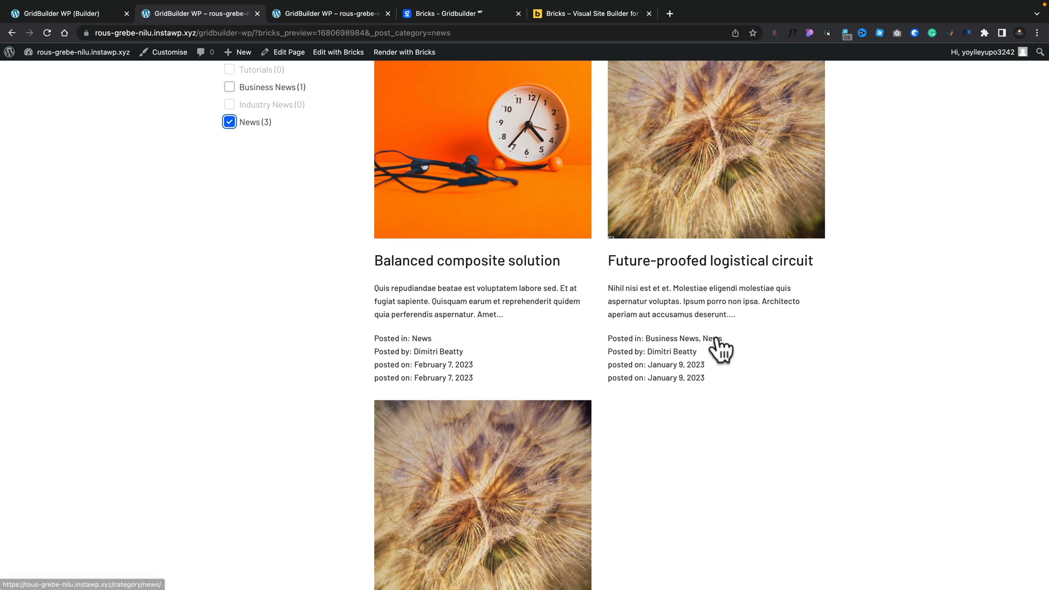
scroll(721, 349, down, 1)
scroll(675, 363, down, 4)
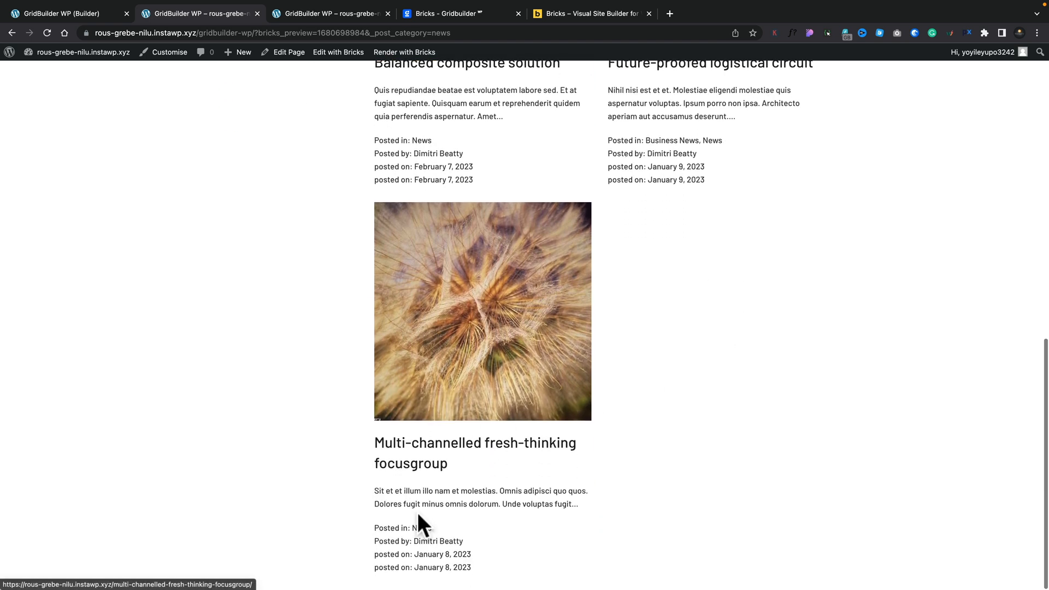
scroll(375, 354, up, 8)
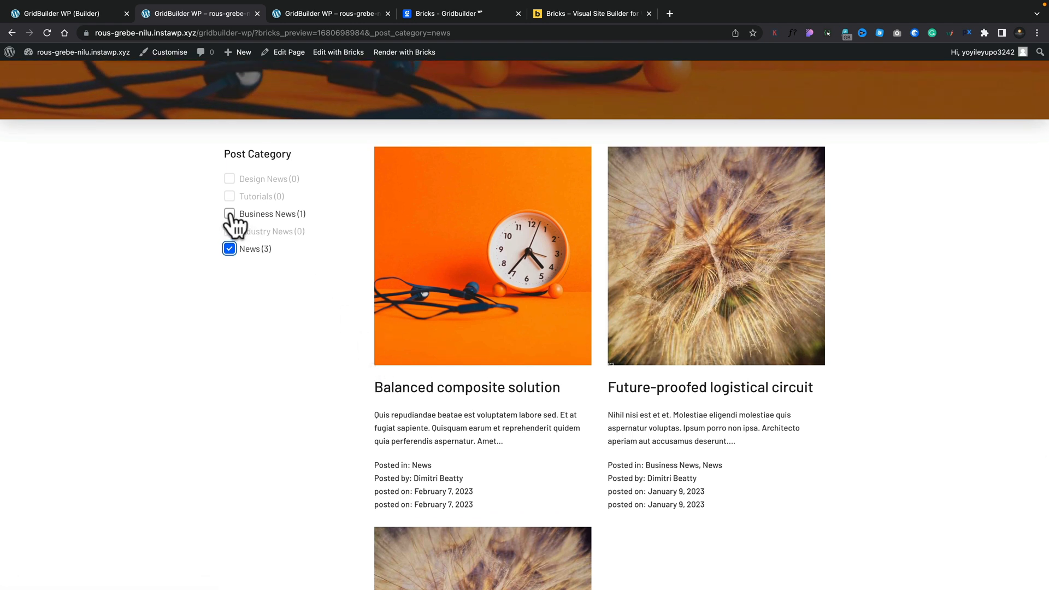
click(229, 214)
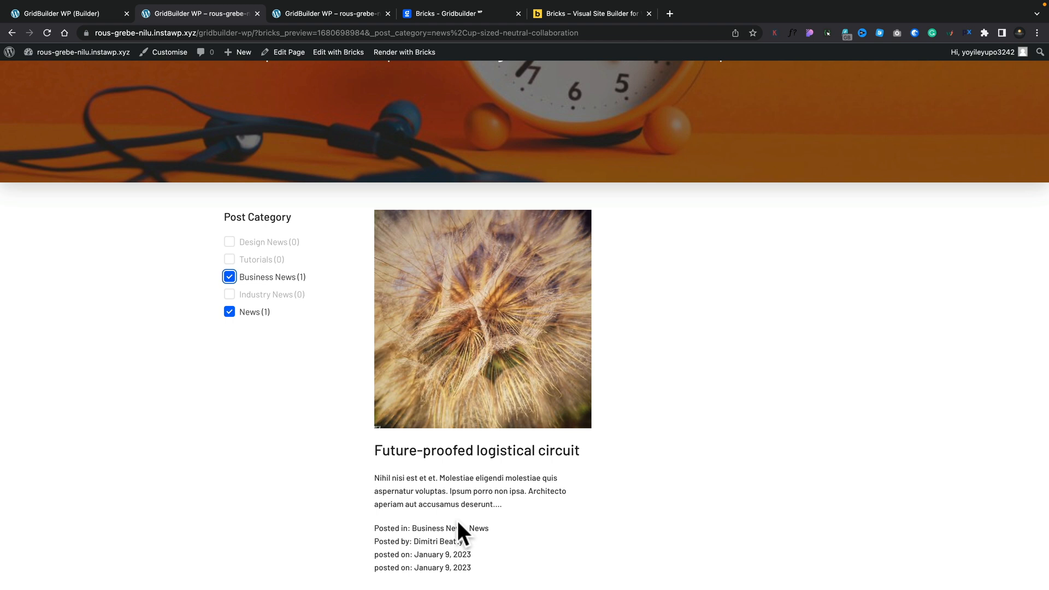
click(229, 277)
click(230, 311)
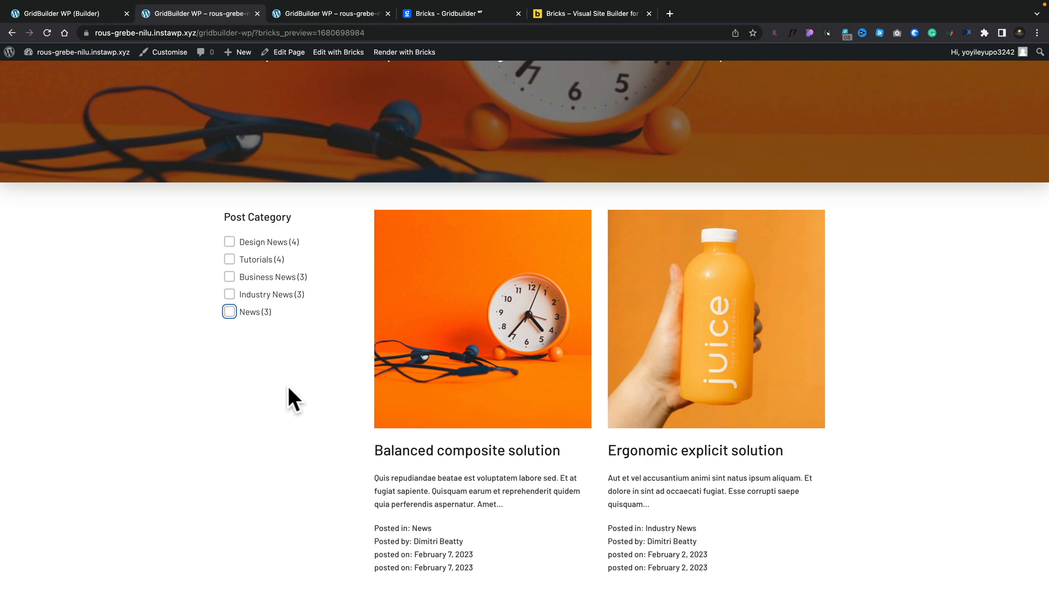
Step: Create a new Gridbuilder WP facet with the name and title Sort Posts
click(92, 13)
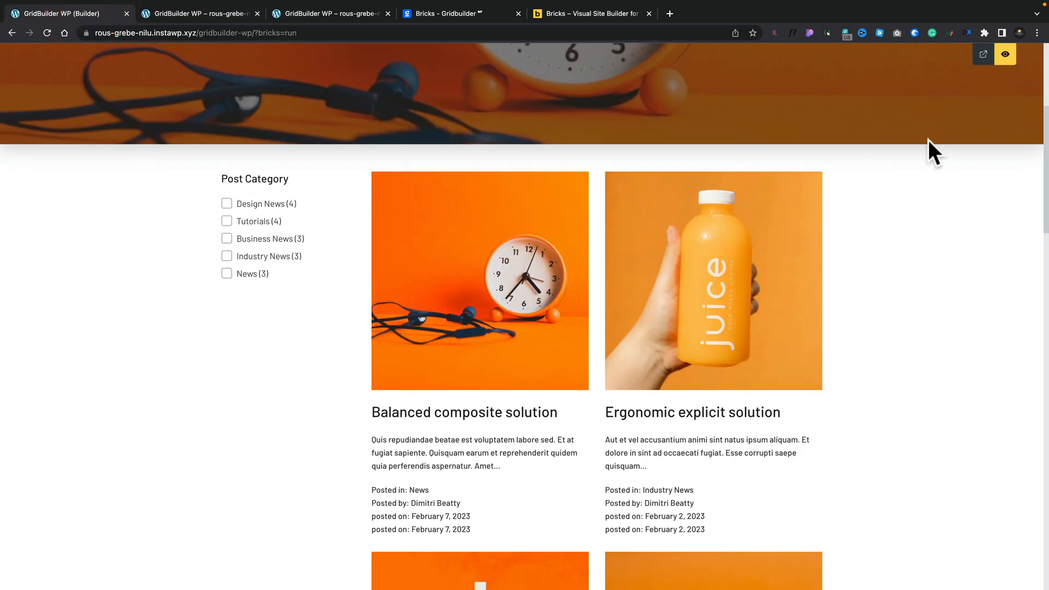
click(983, 57)
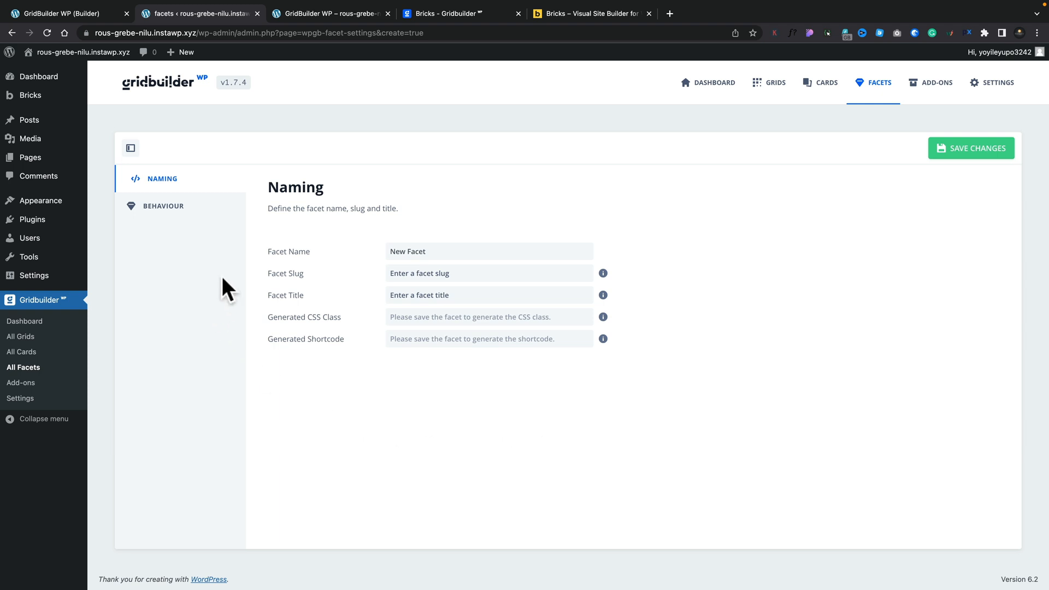
double_click(446, 252)
triple_click(446, 252)
text(Sort Posts)
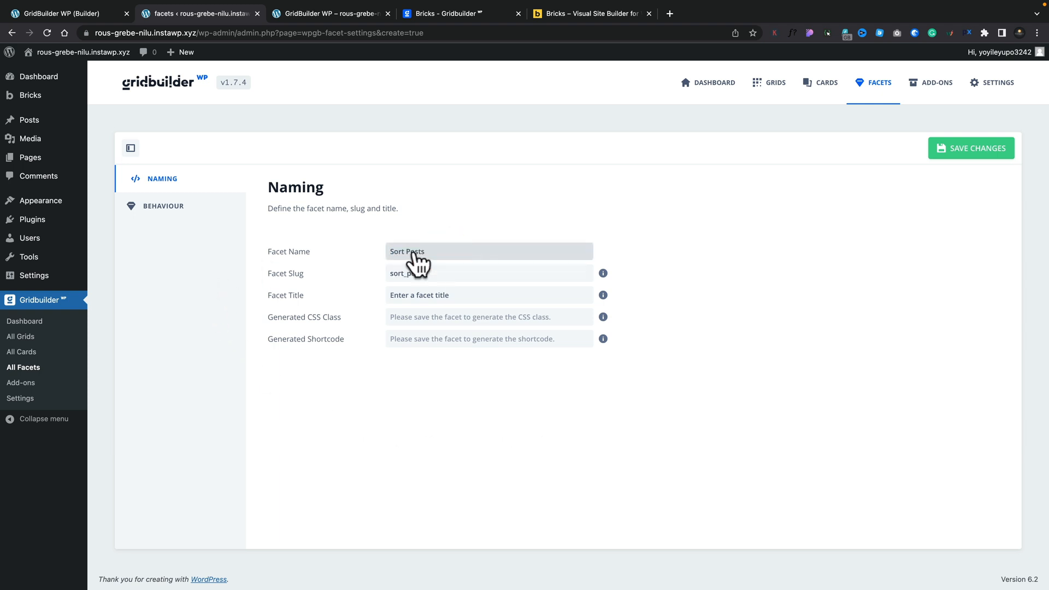
drag(428, 252, 390, 252)
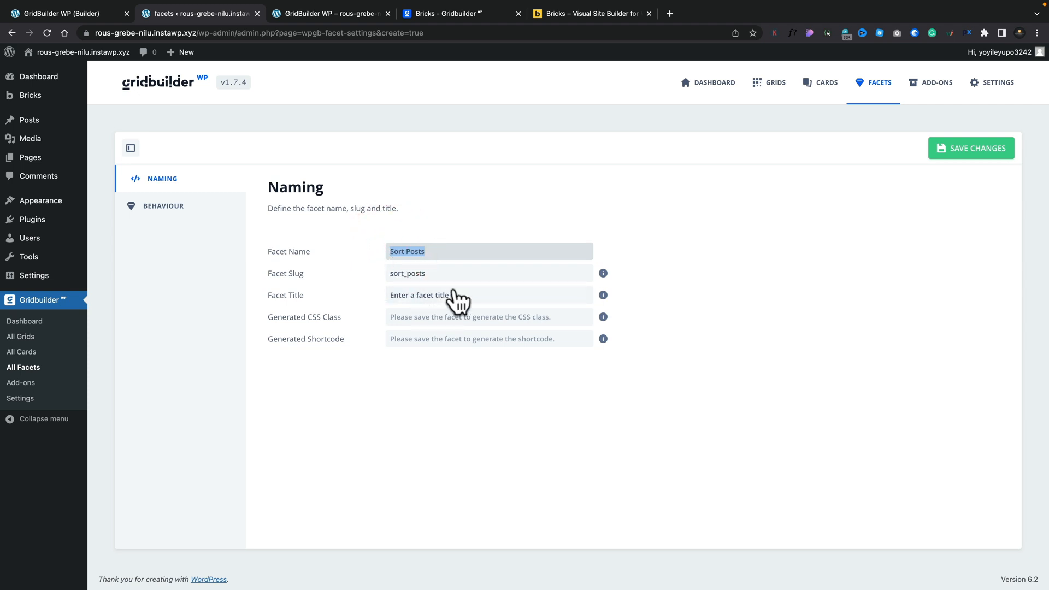
click(453, 302)
text(Sort Posts)
Step: Set the facet action to Sort and define the first option as "Sort By Date (Oldest First)" ordered by Post date
click(169, 208)
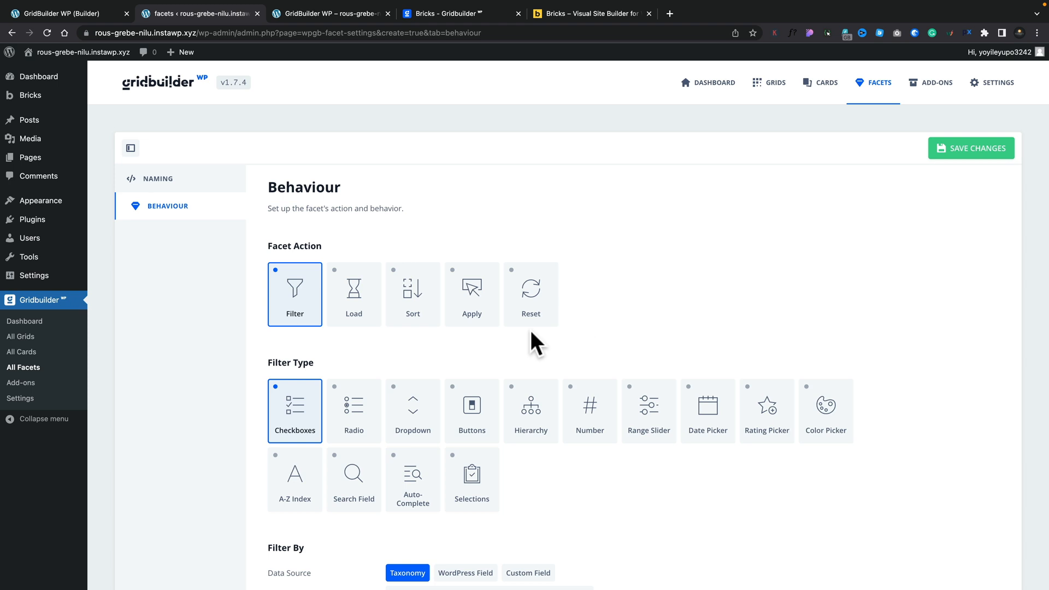
click(416, 296)
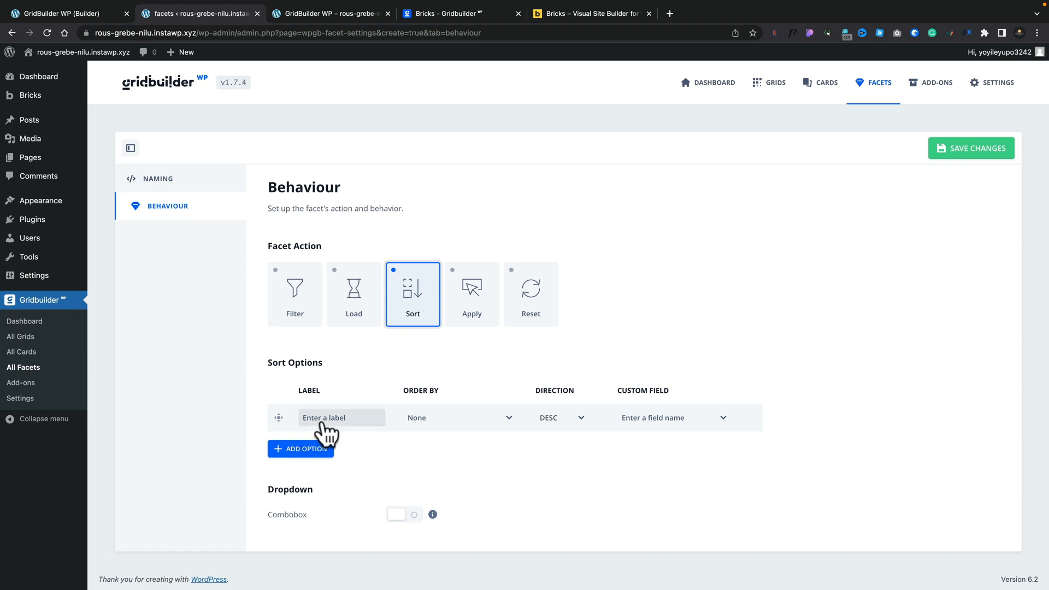
click(322, 423)
text(Sort By Date (Oldest First))
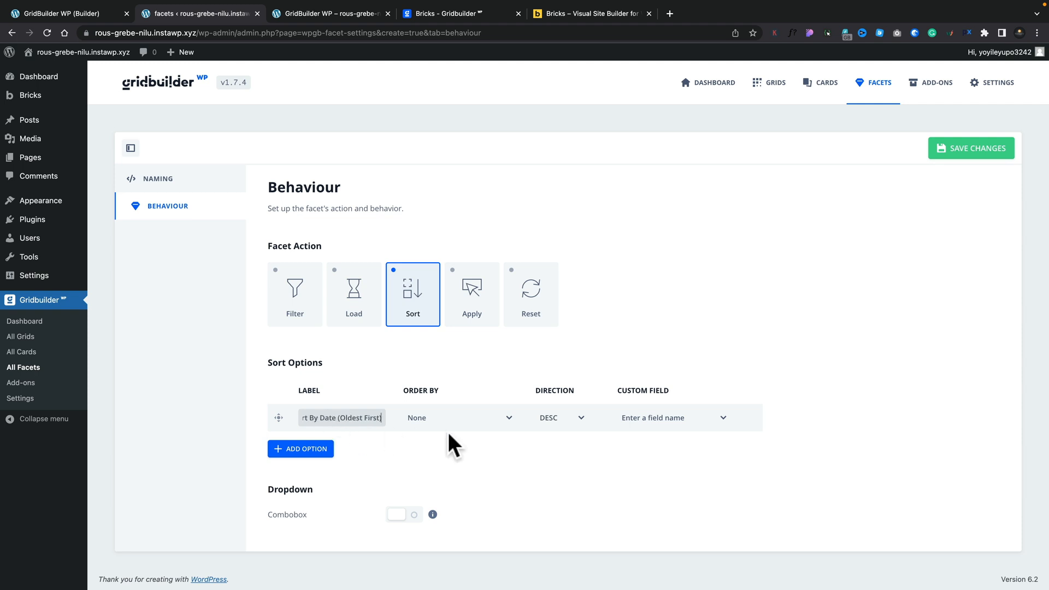
click(435, 418)
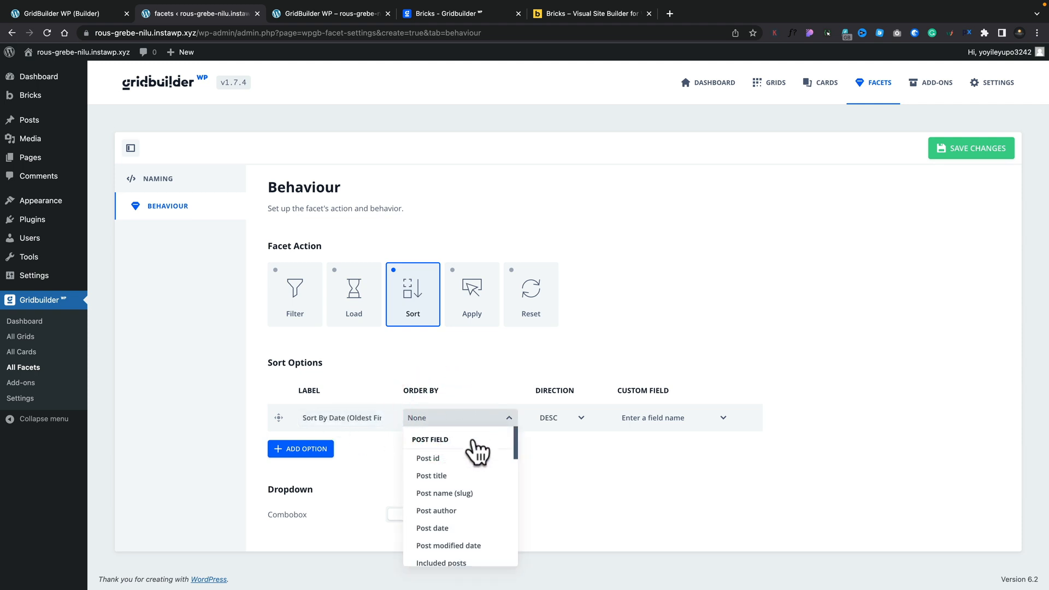
scroll(476, 500, down, 1)
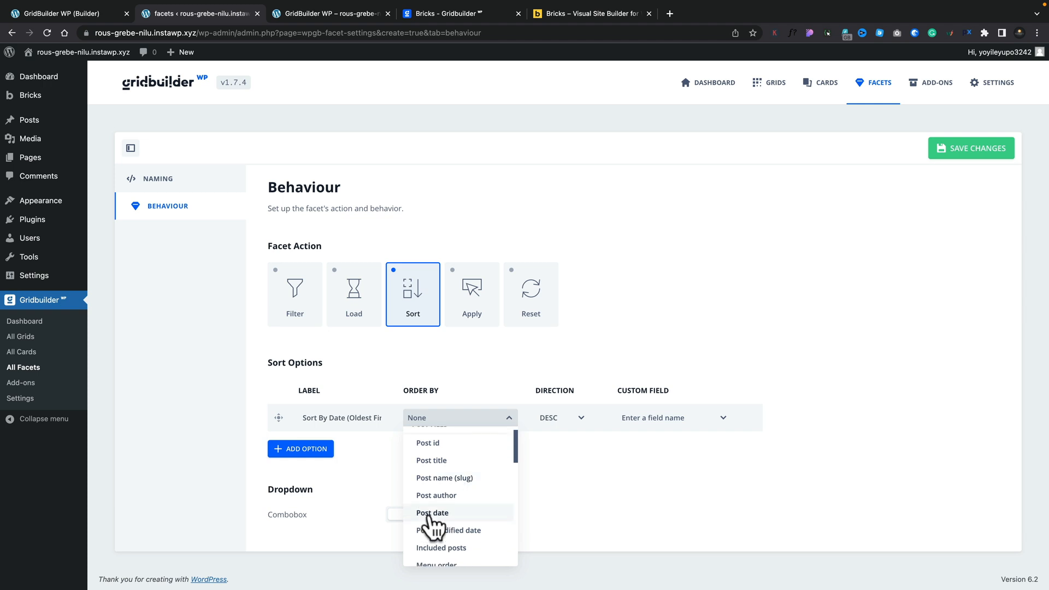
click(433, 514)
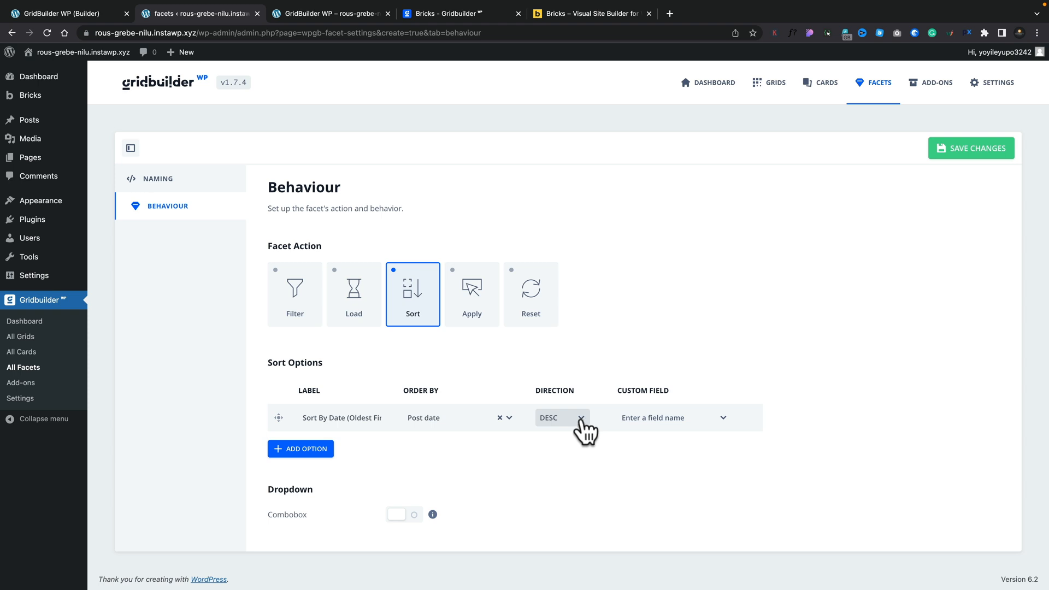
Step: Add a second sort option labelled "Sort By Date (Newest First)" ordered by Post date
click(314, 451)
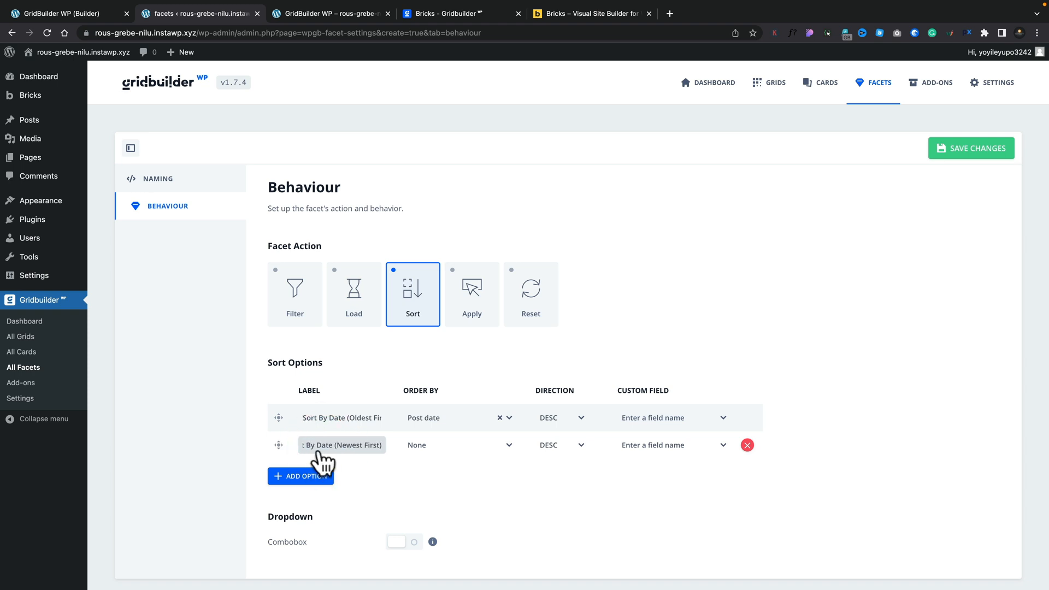
click(420, 447)
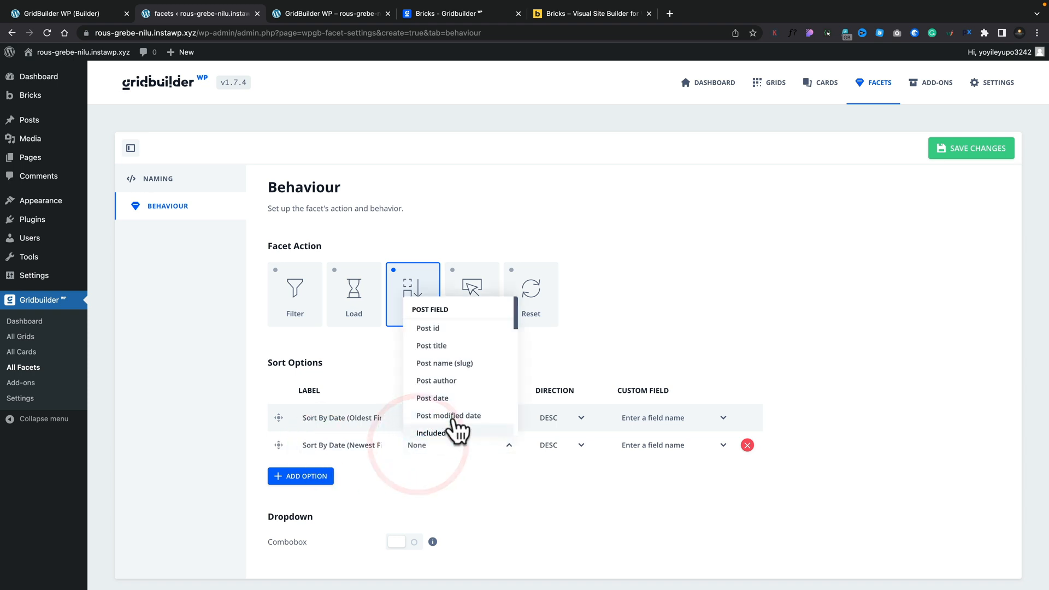
click(445, 399)
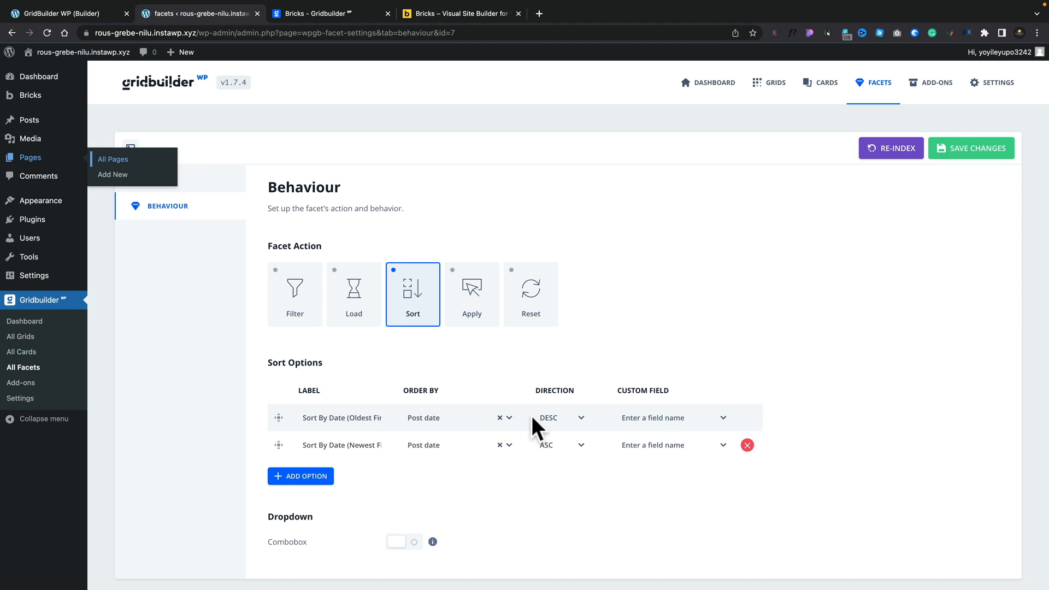
Step: Set the oldest-first option's direction to ASC and the newest-first option's to DESC, and save the facet
click(581, 418)
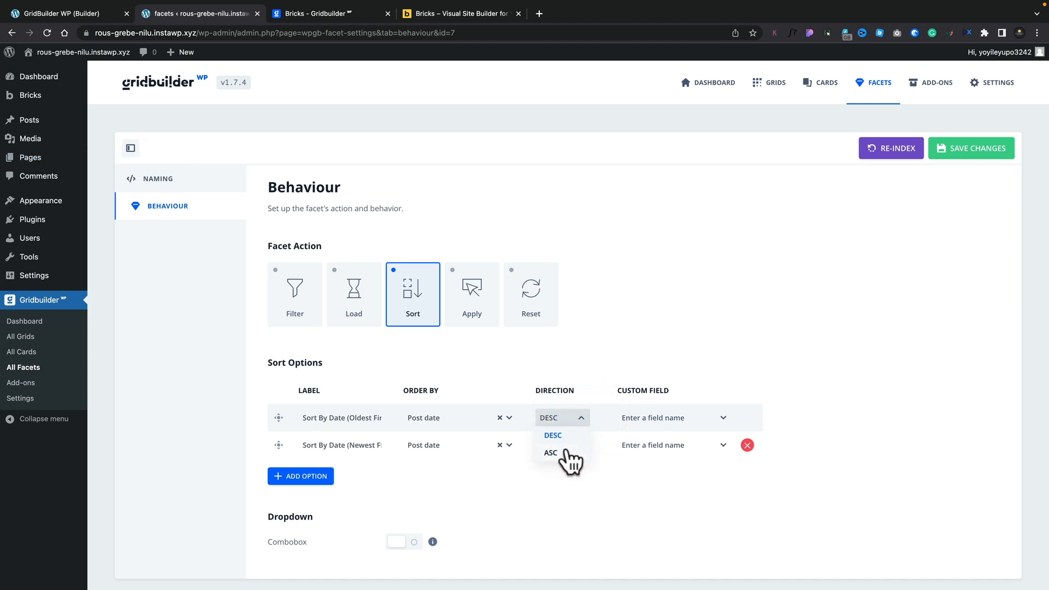
click(581, 444)
click(567, 470)
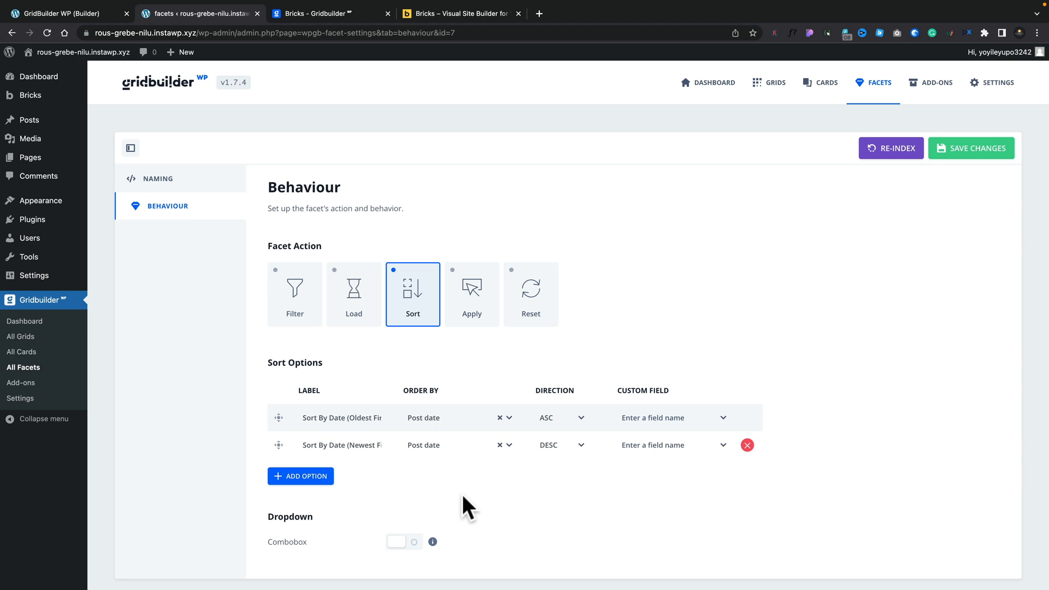
scroll(467, 509, down, 1)
click(978, 128)
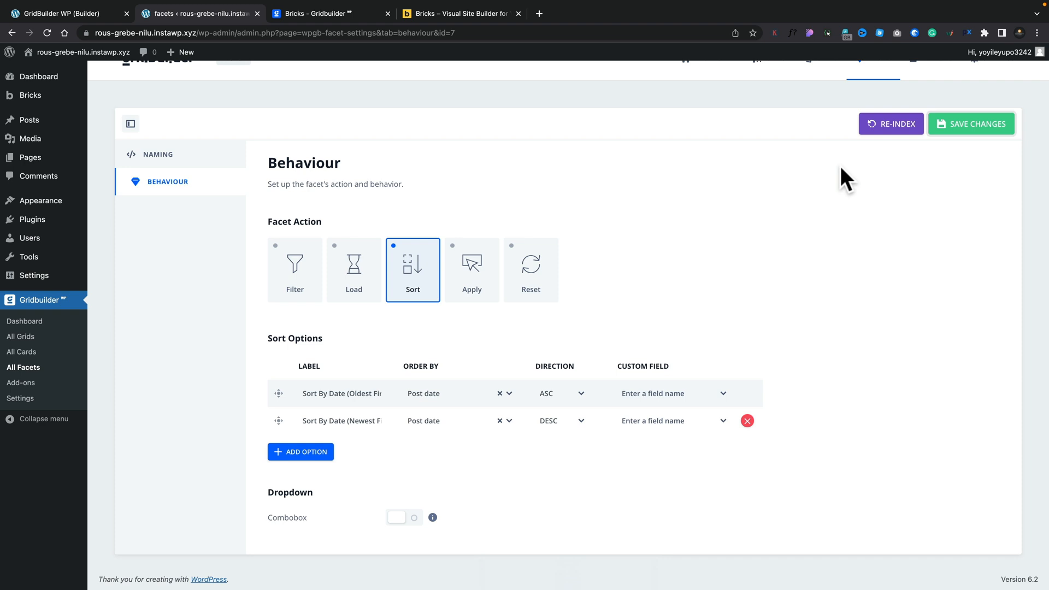
scroll(809, 207, up, 1)
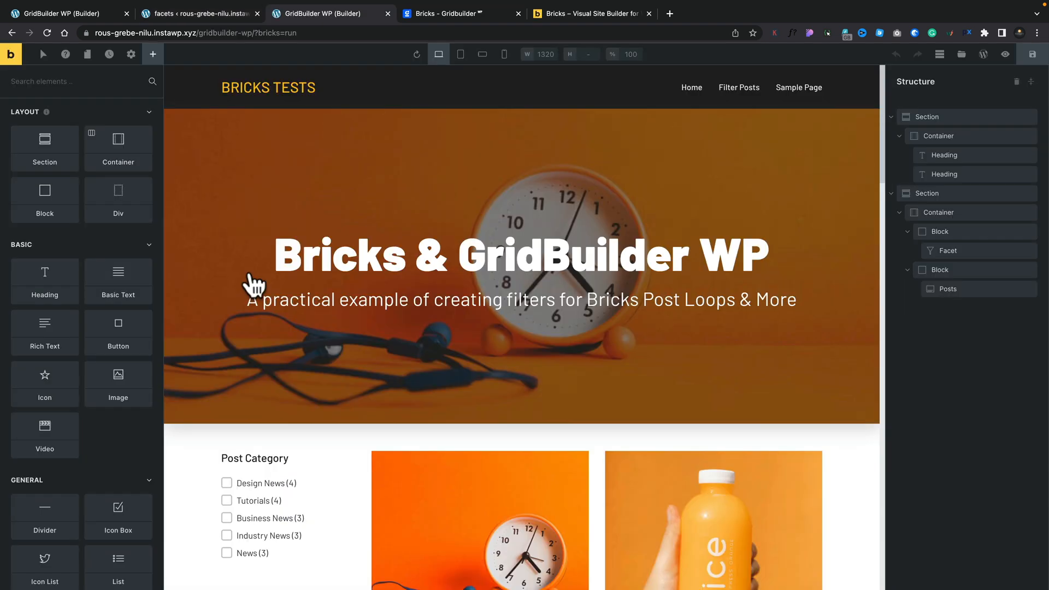
Step: Add a Facet element to the posts block in the Bricks builder and place it above the Posts element
scroll(472, 437, down, 4)
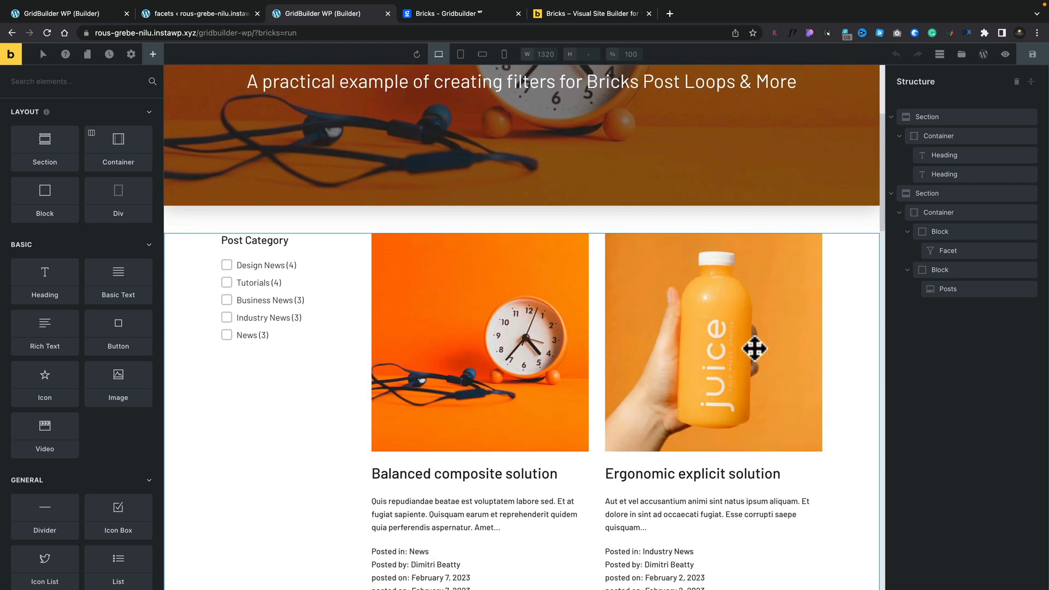
click(946, 288)
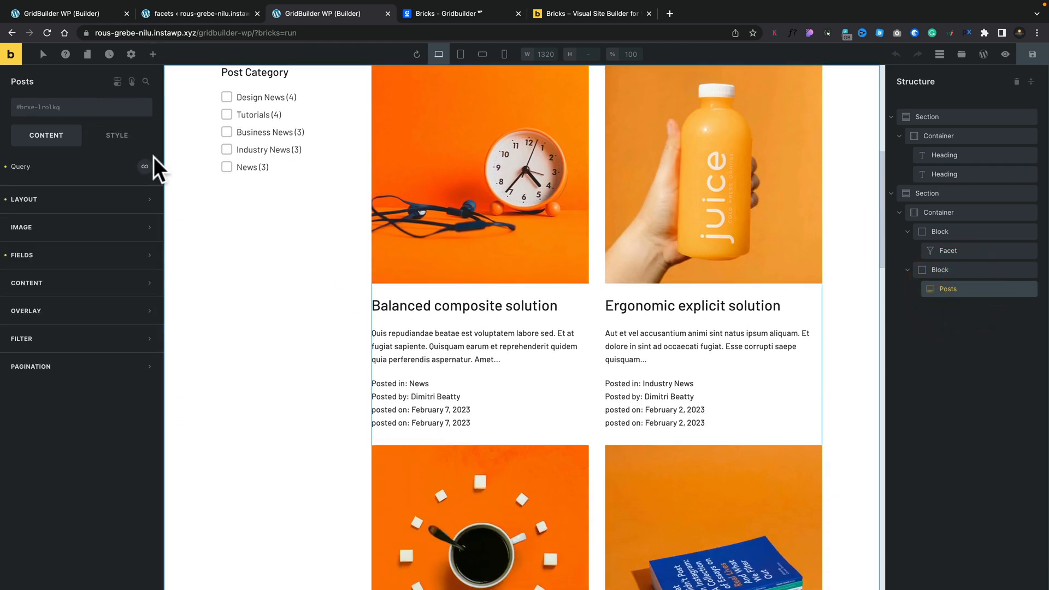
click(150, 56)
click(95, 82)
text(faceet)
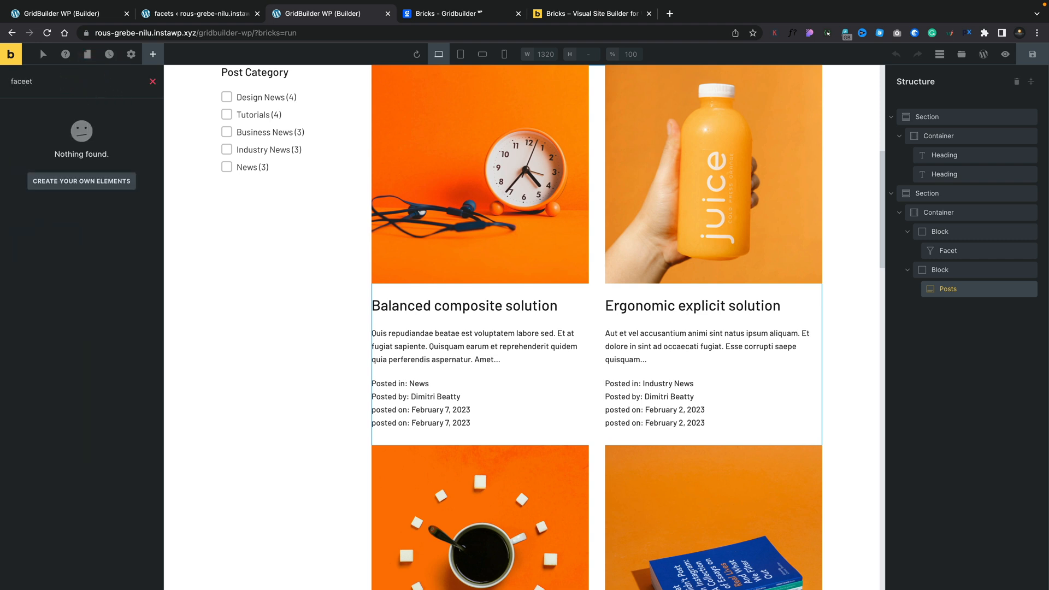
key(BackSpace)
key(BackSpace)
text(t)
drag(47, 133, 609, 249)
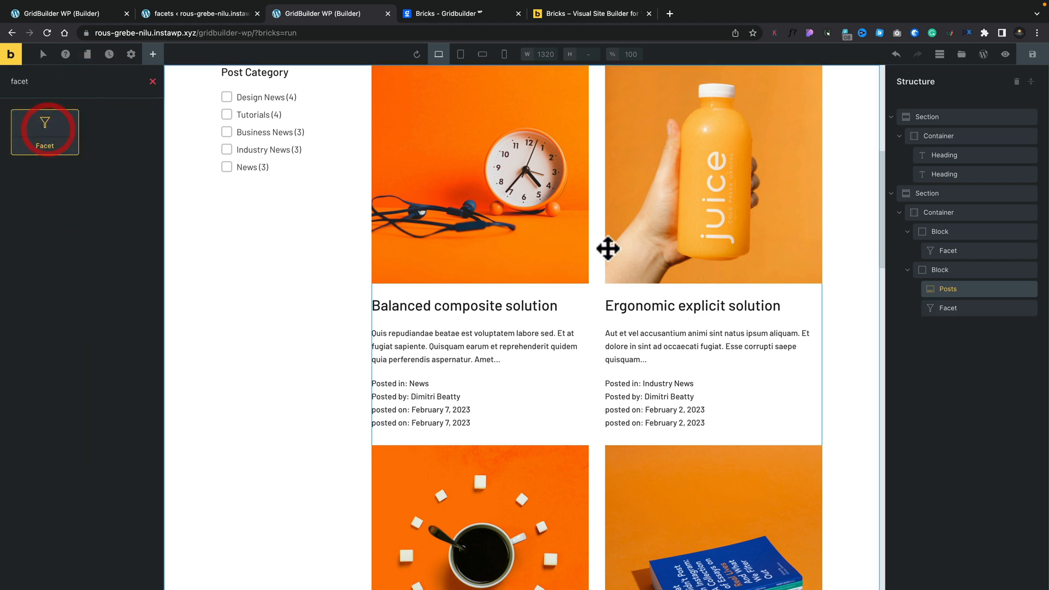
click(957, 309)
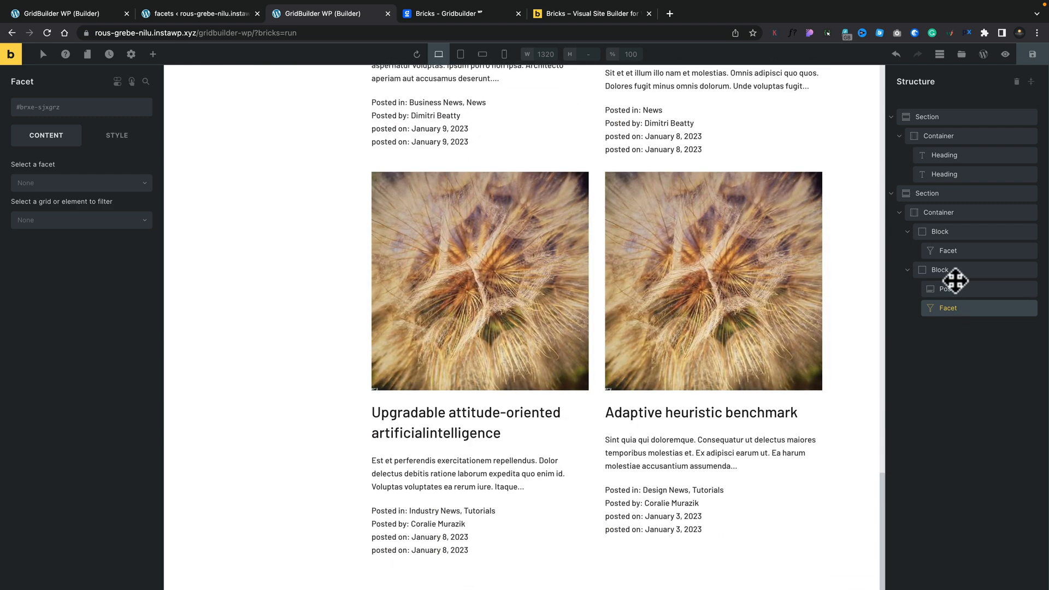
mouse_move(954, 281)
mouse_down()
mouse_move(932, 284)
mouse_move(940, 290)
mouse_up()
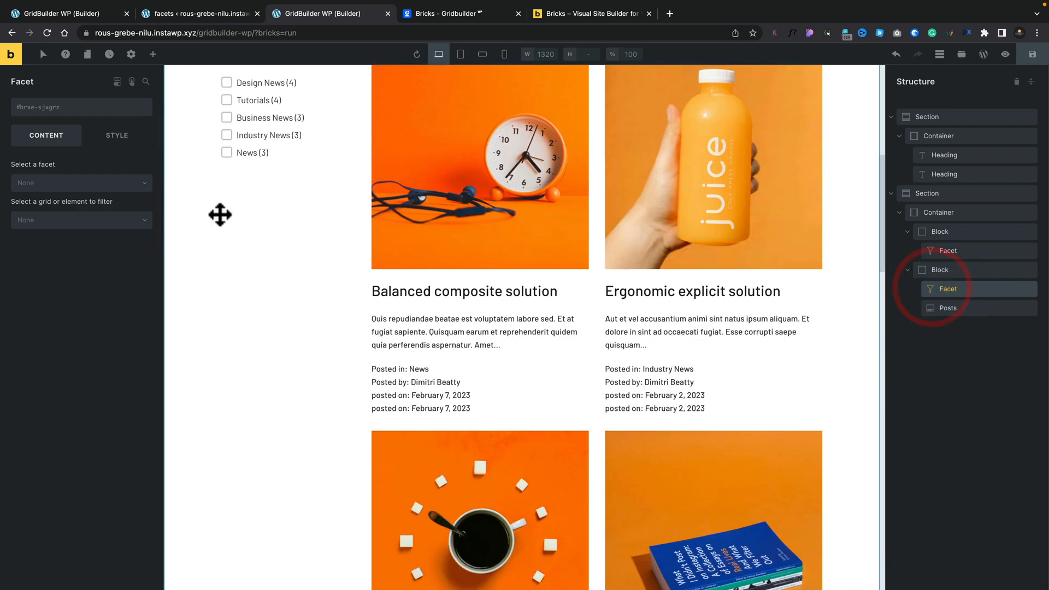
Step: Assign the Sort Posts facet to the new Facet element and target Bricks - Posts (#lrolkq)
click(57, 184)
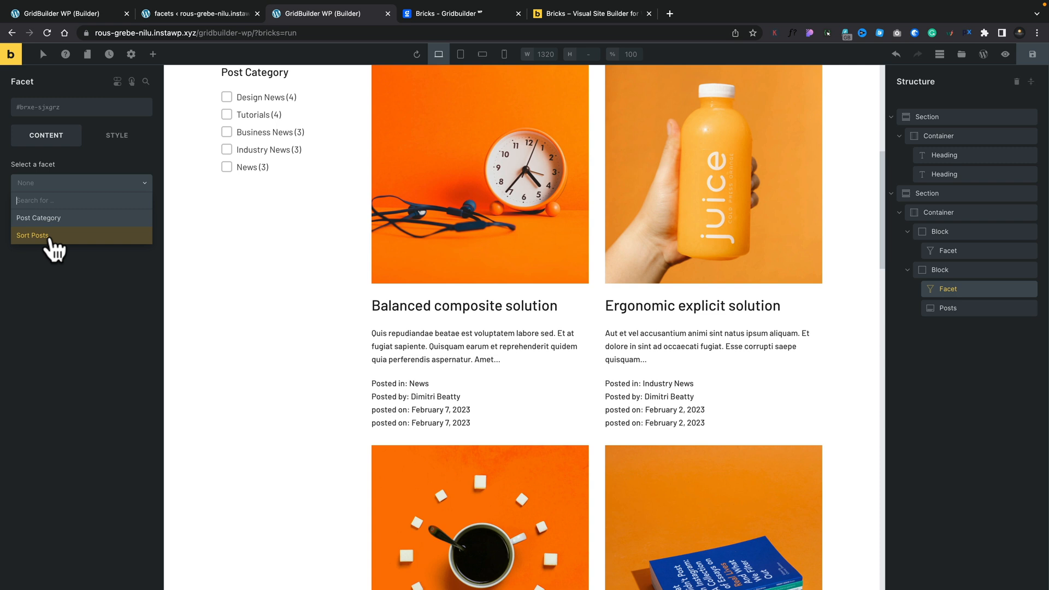
click(49, 236)
click(74, 221)
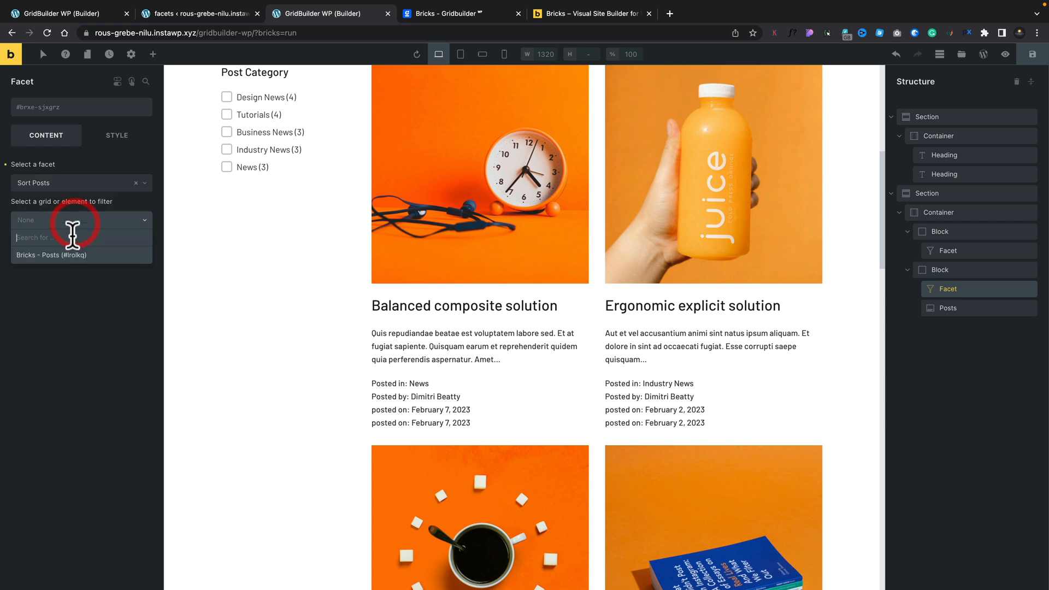
click(66, 255)
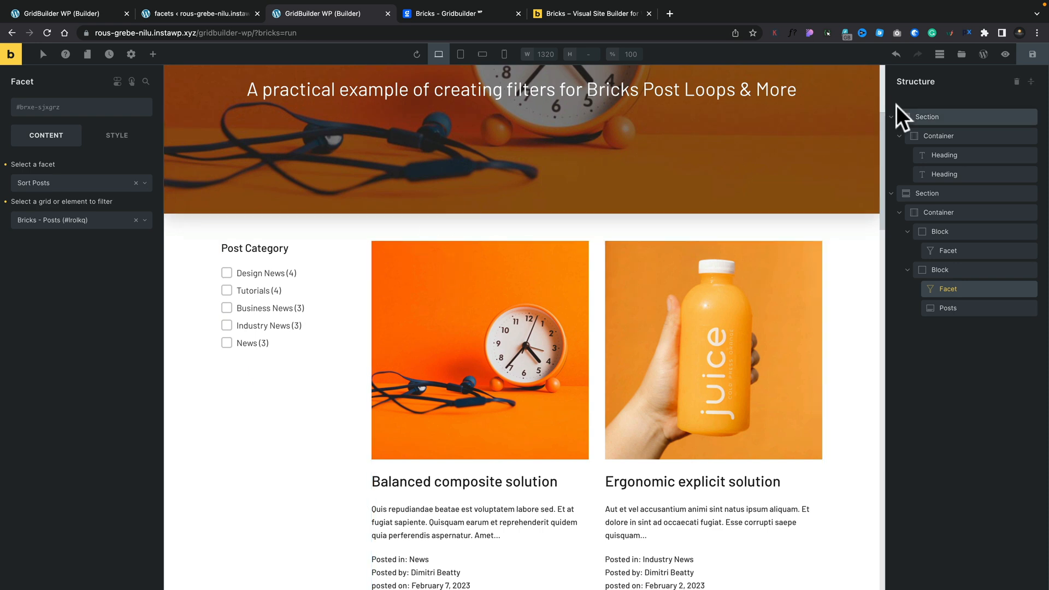
Step: Save the page and preview the Sort Posts control above the posts grid on the front end
click(1033, 58)
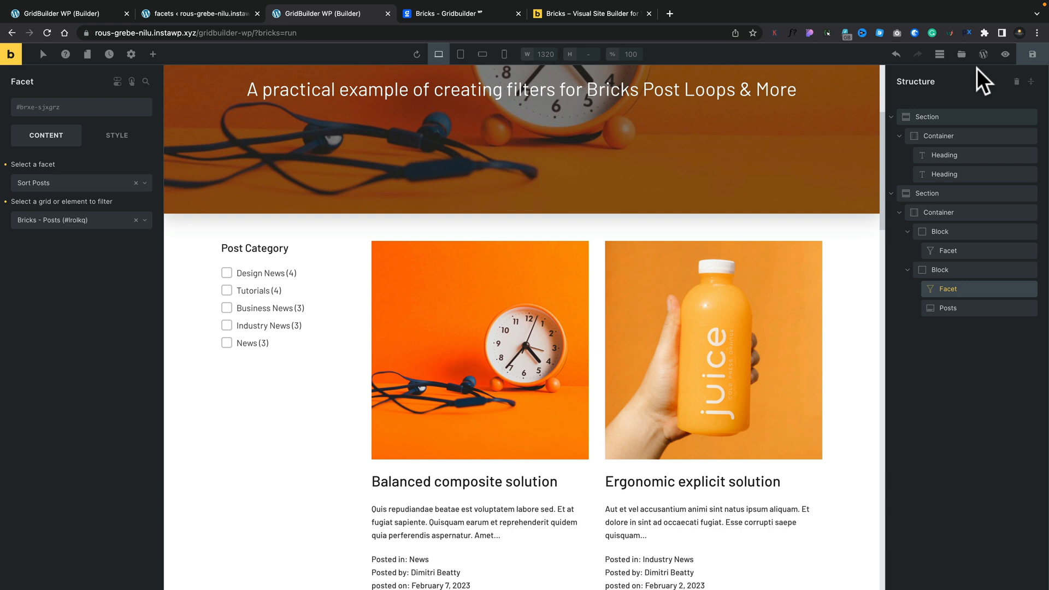
click(1005, 55)
scroll(417, 268, down, 5)
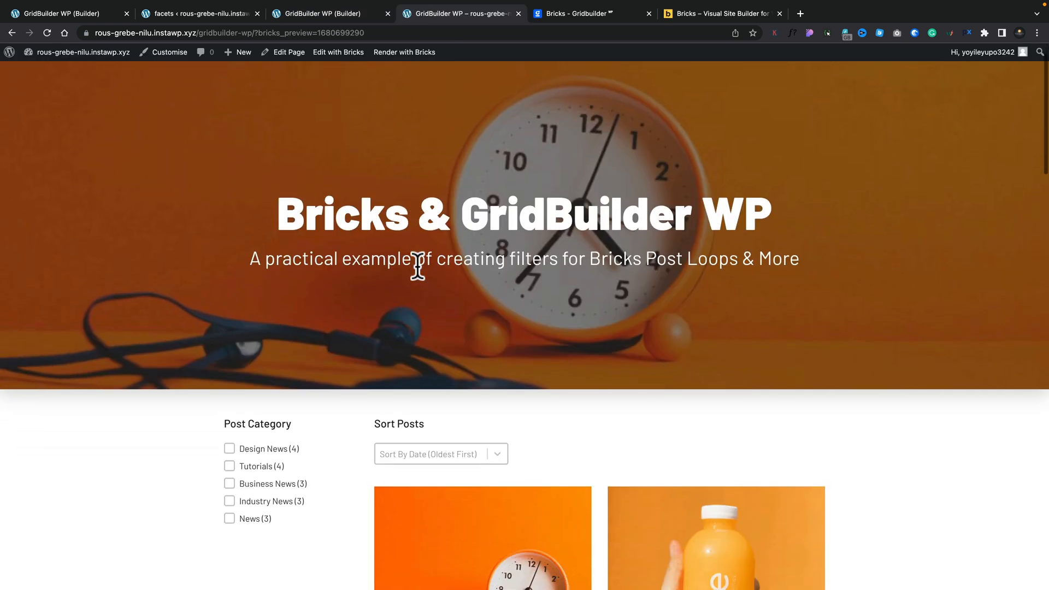
scroll(418, 264, down, 1)
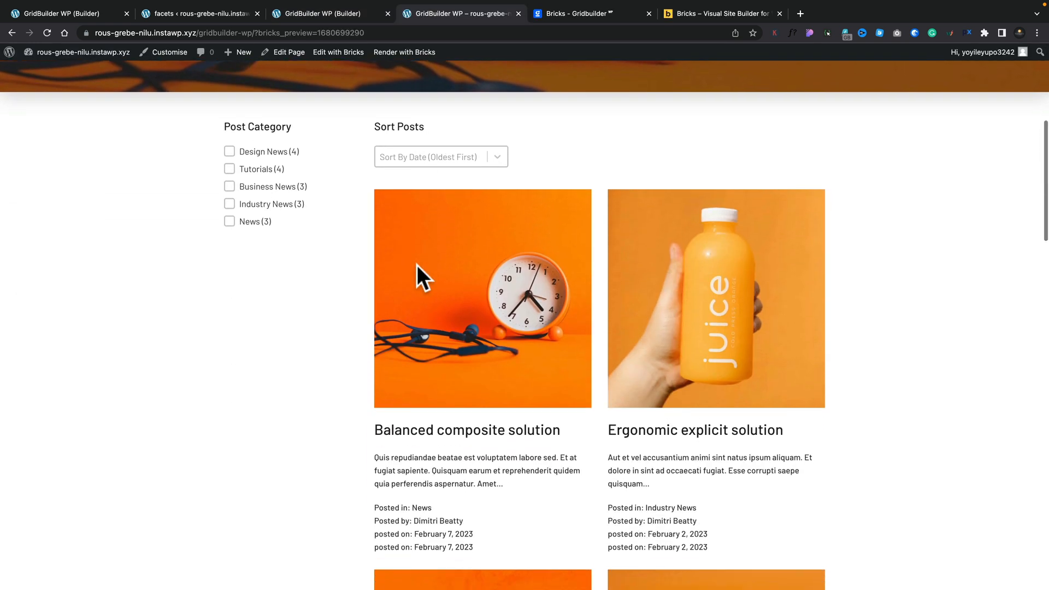
Step: Sort the front-end posts grid by Date (Newest First) and review the order of the posts
click(501, 157)
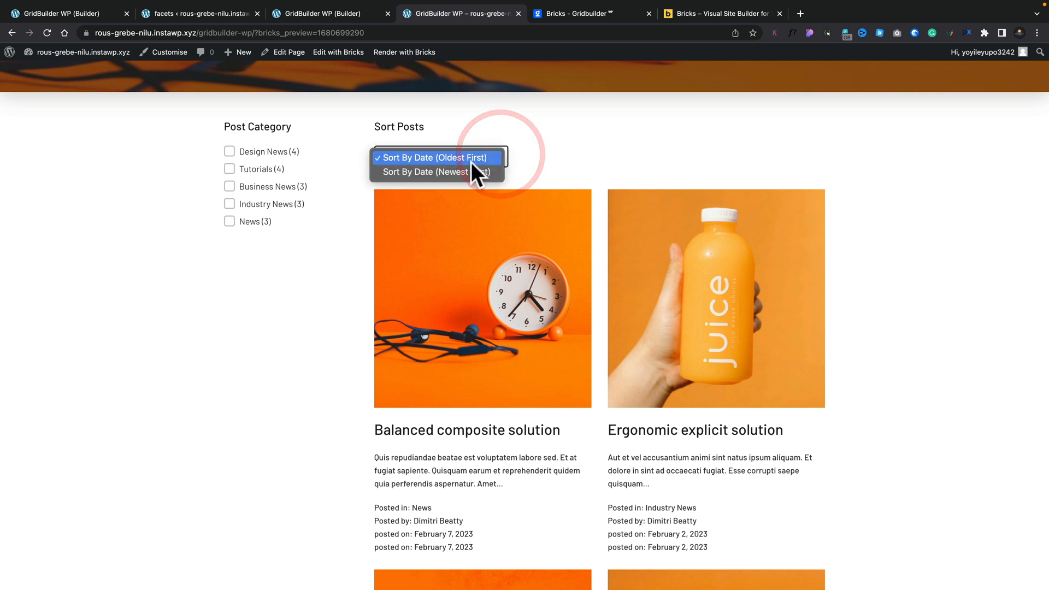
click(459, 169)
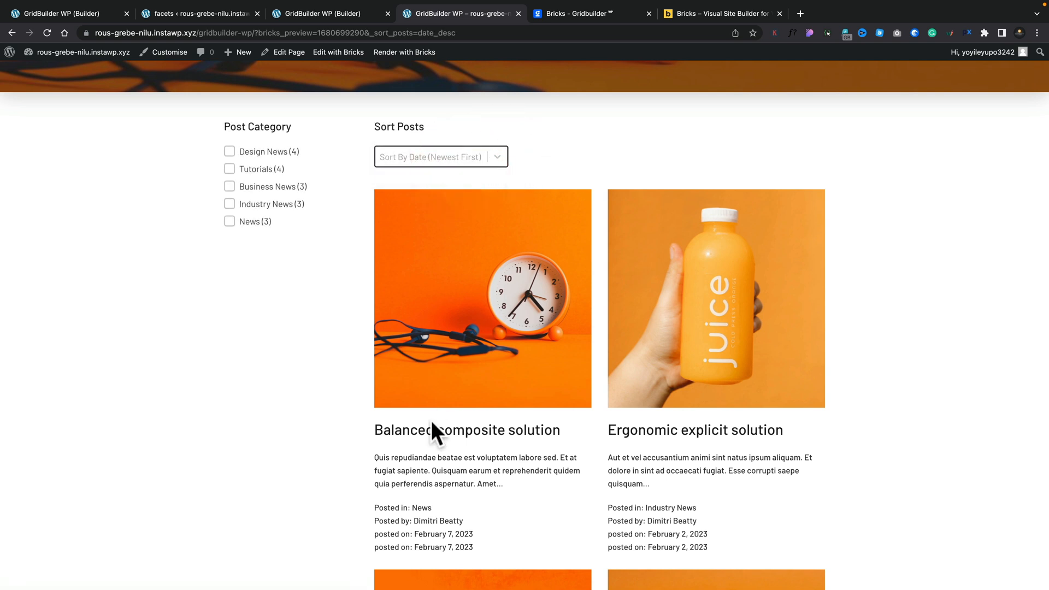
scroll(439, 401, down, 5)
scroll(438, 402, up, 4)
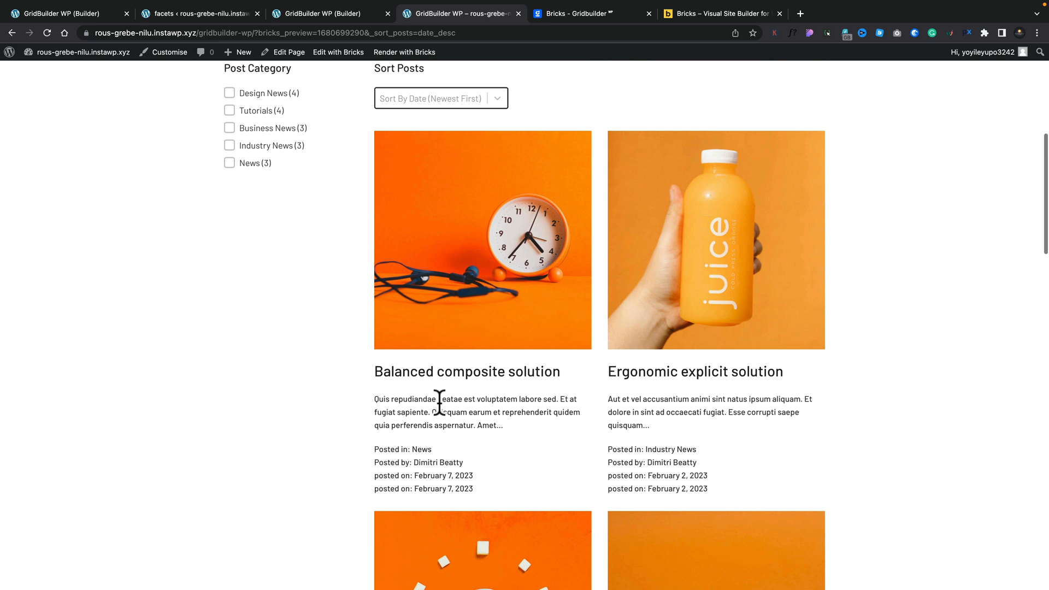
scroll(439, 403, up, 2)
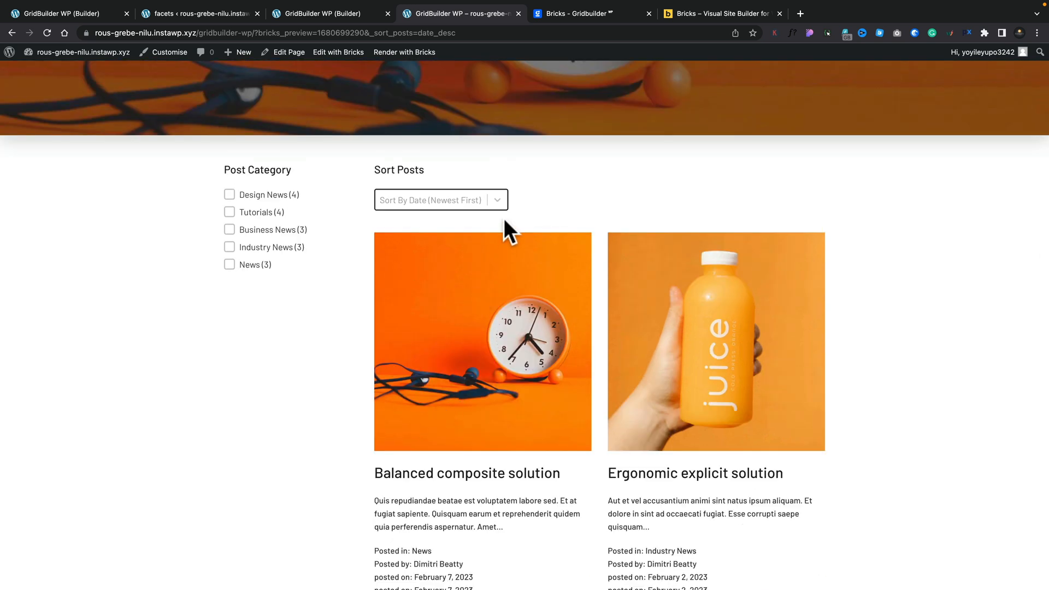
Step: Switch the posts grid sorting to Sort By Date (Oldest First) and check the posting dates
click(495, 204)
click(460, 189)
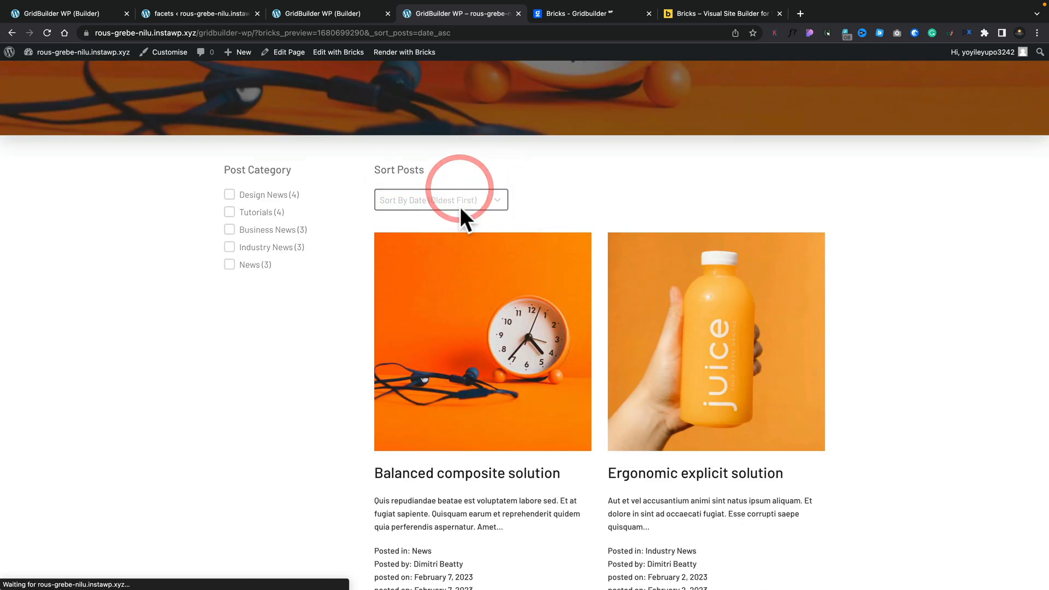
scroll(490, 444, down, 4)
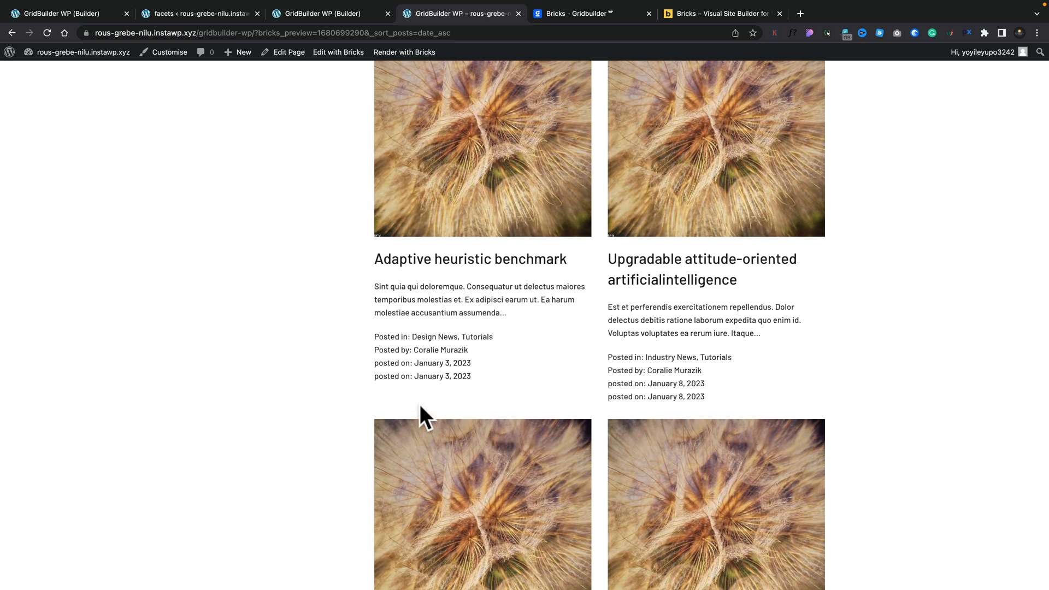
scroll(422, 369, up, 3)
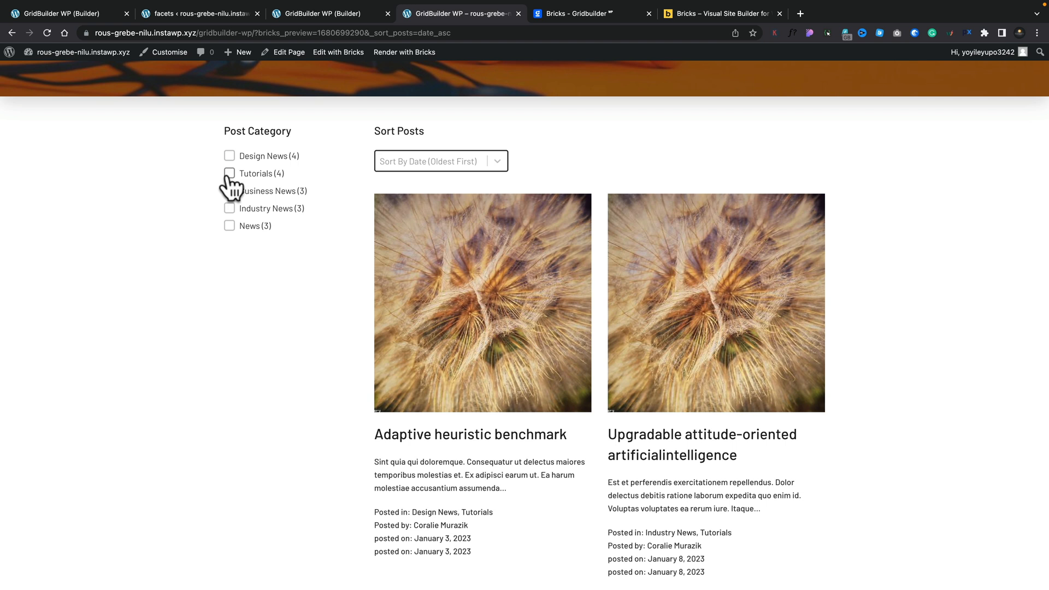
Step: Filter the posts by the News category, review the filtered grid, and sort it by Date (Newest First)
click(229, 226)
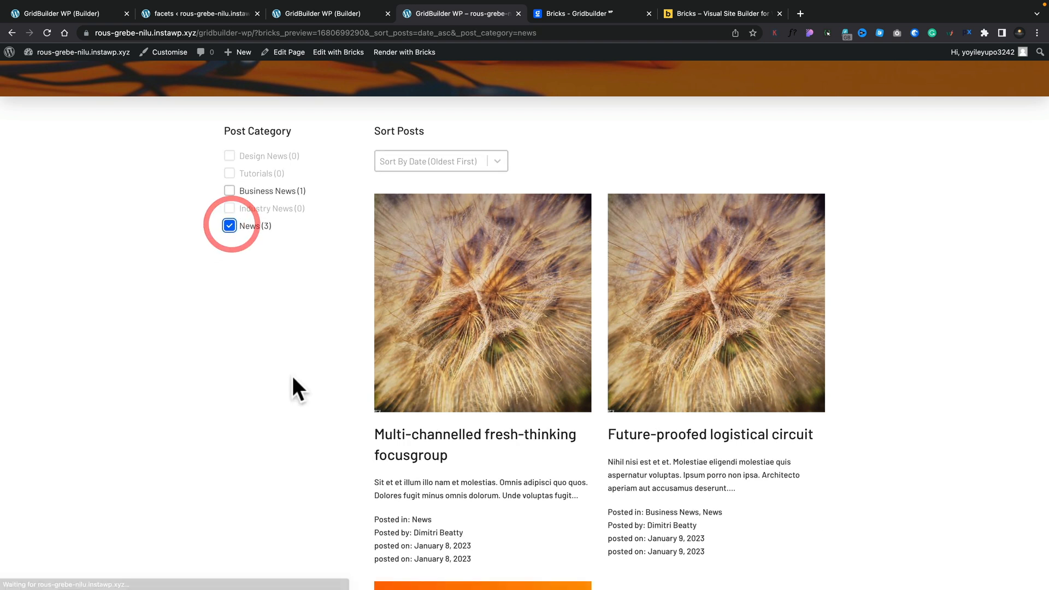
scroll(335, 446, down, 3)
scroll(336, 446, down, 4)
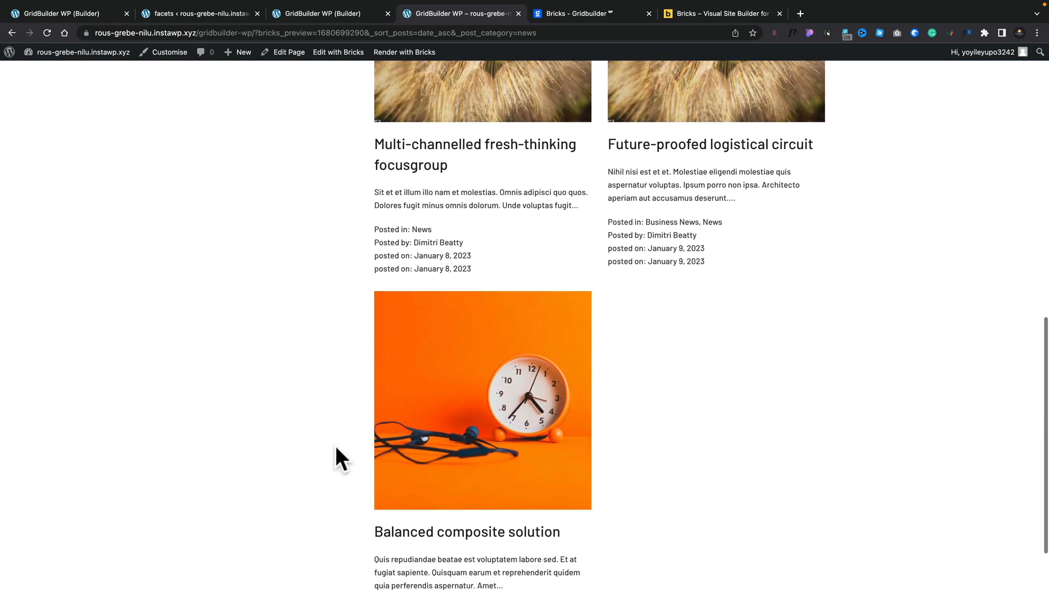
scroll(335, 446, up, 5)
scroll(336, 446, up, 4)
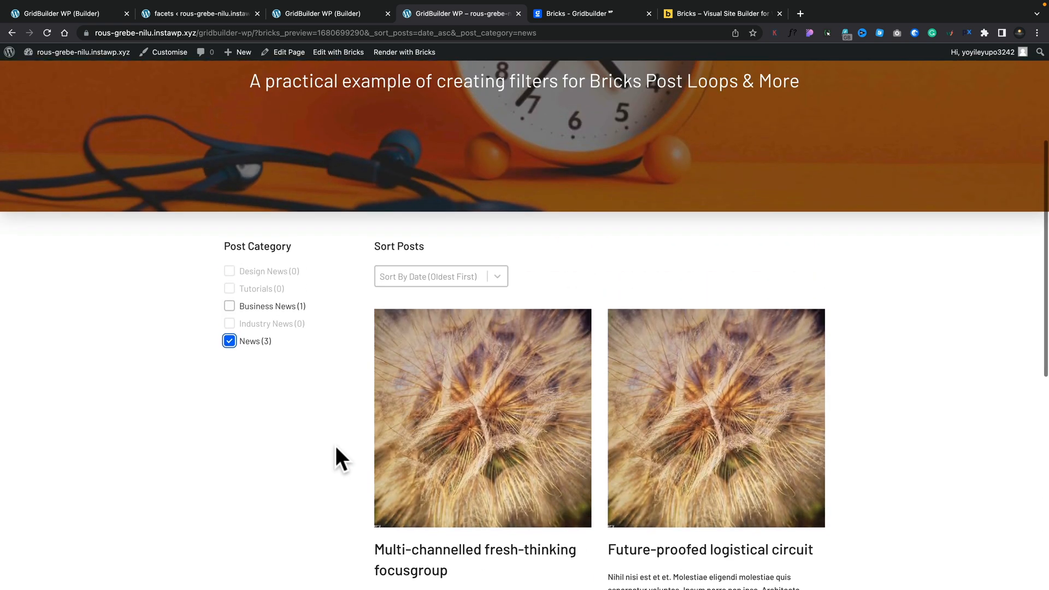
click(498, 279)
click(447, 296)
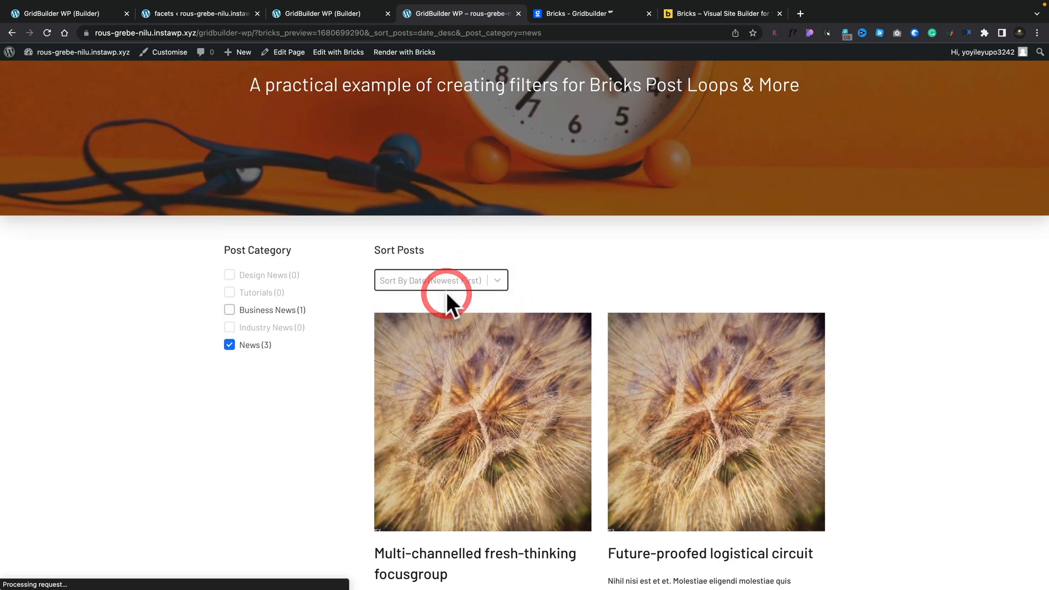